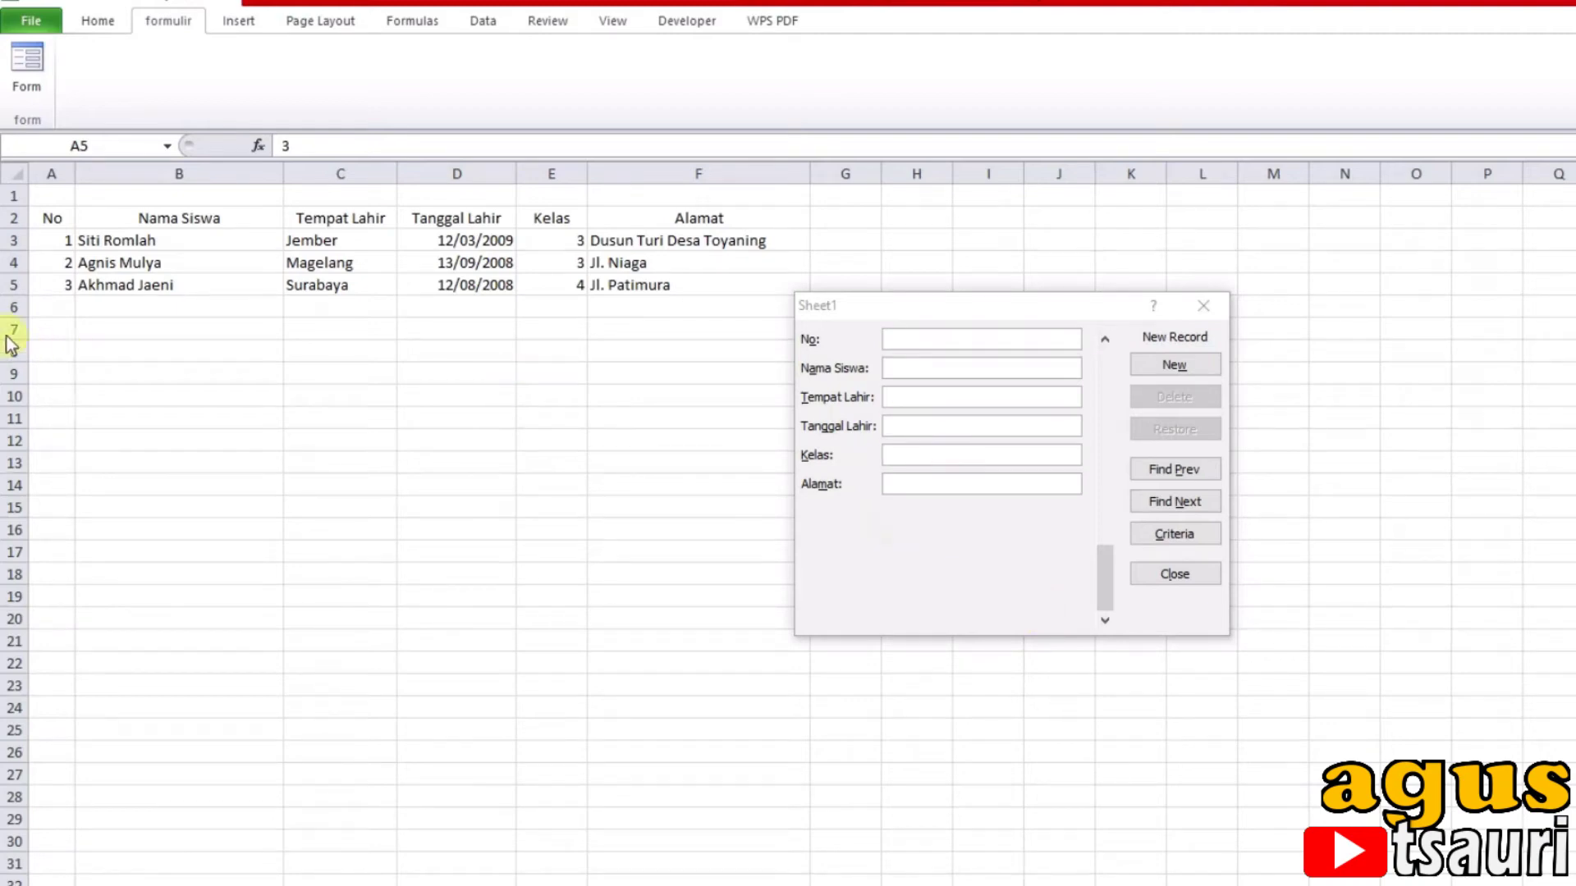
# Step: Add a new form record No 4: born in Pasuruan on 11/11/2011, class 4
pyautogui.click(62, 307)
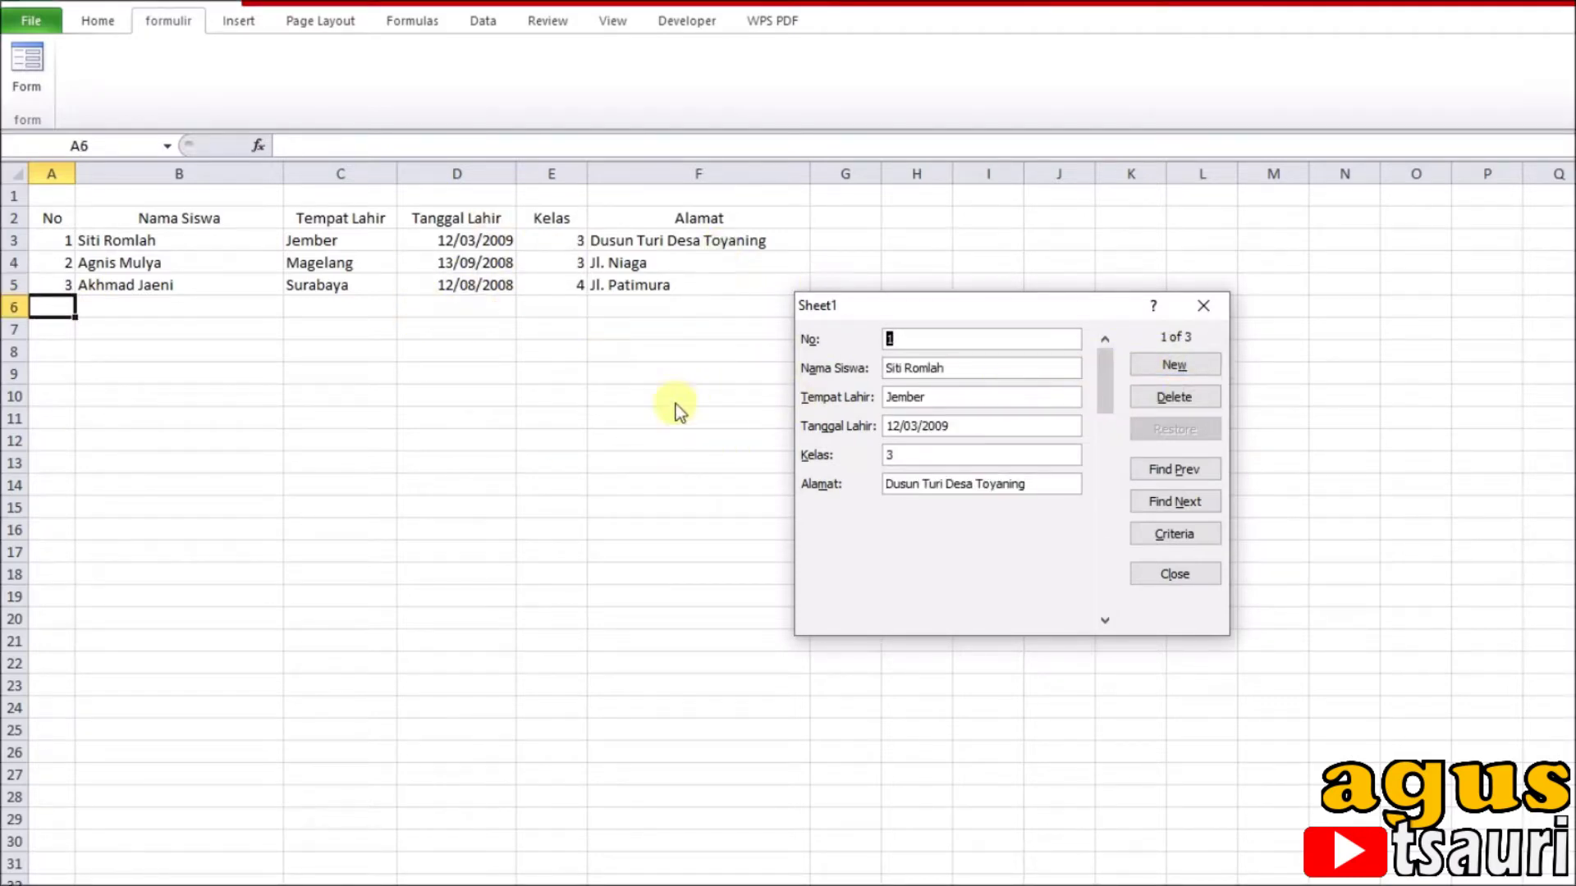
pyautogui.click(1156, 369)
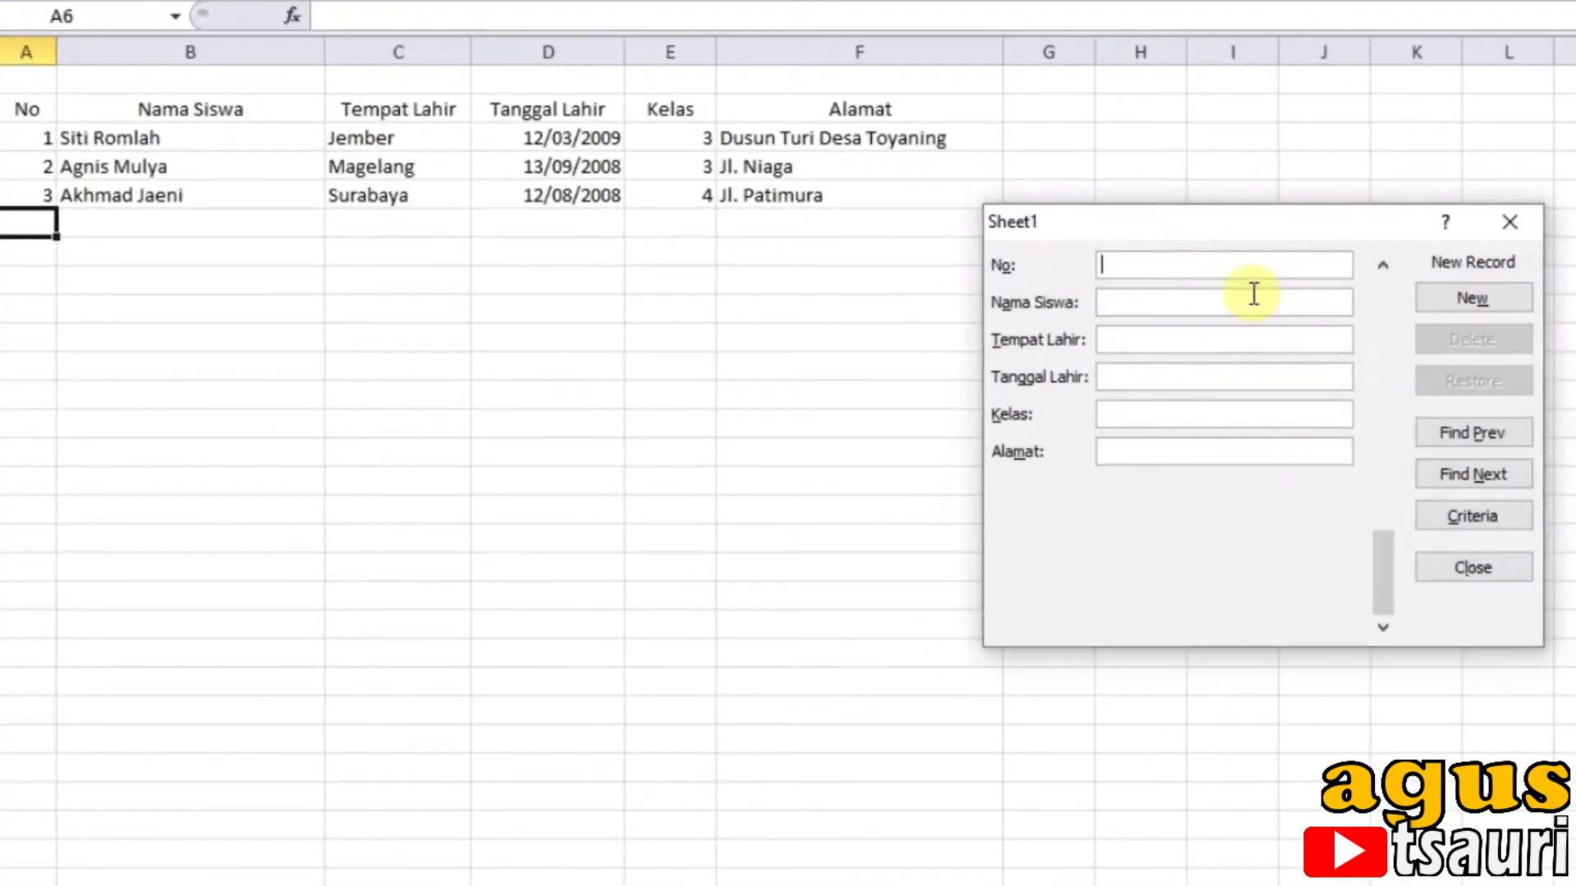
pyautogui.write('4')
pyautogui.press('Tab')
pyautogui.write('Amir')
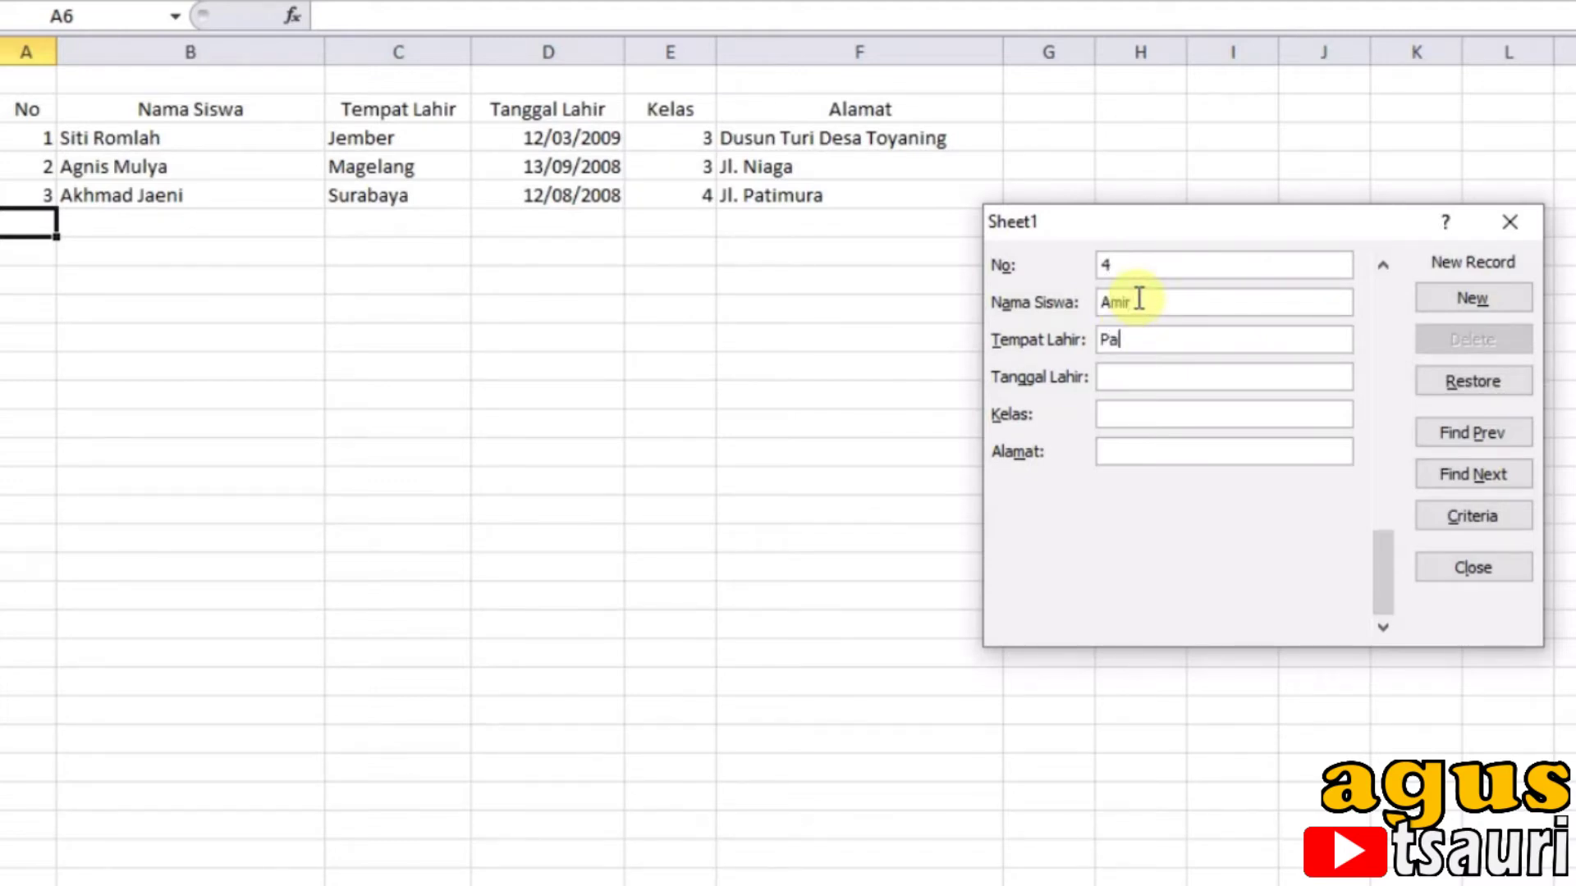
pyautogui.write('suru')
pyautogui.write('/11')
pyautogui.write('2011')
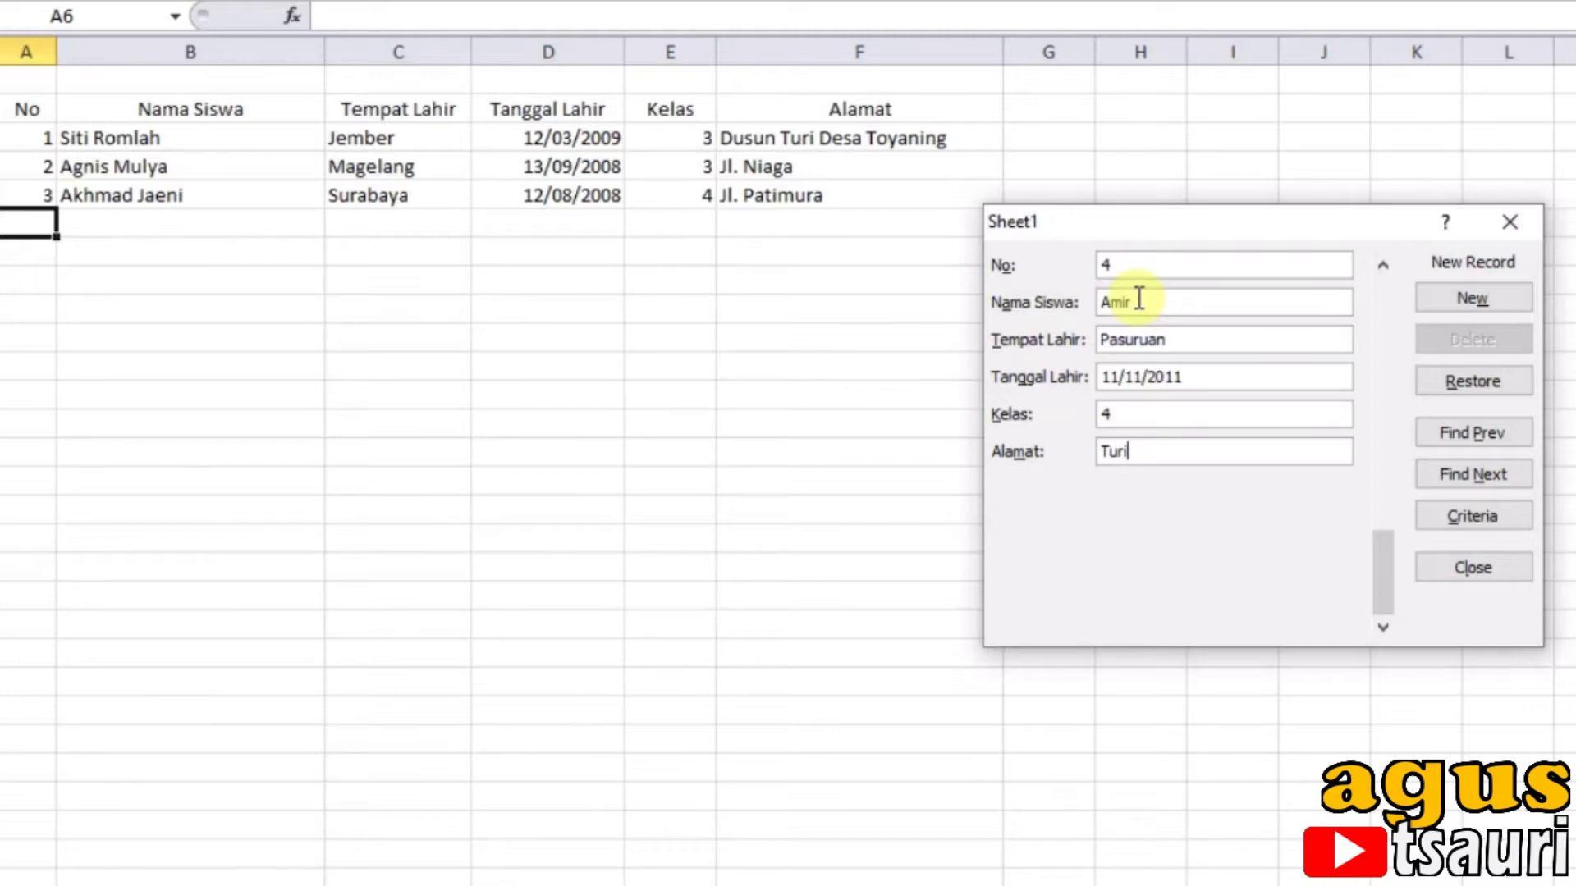
pyautogui.press('Return')
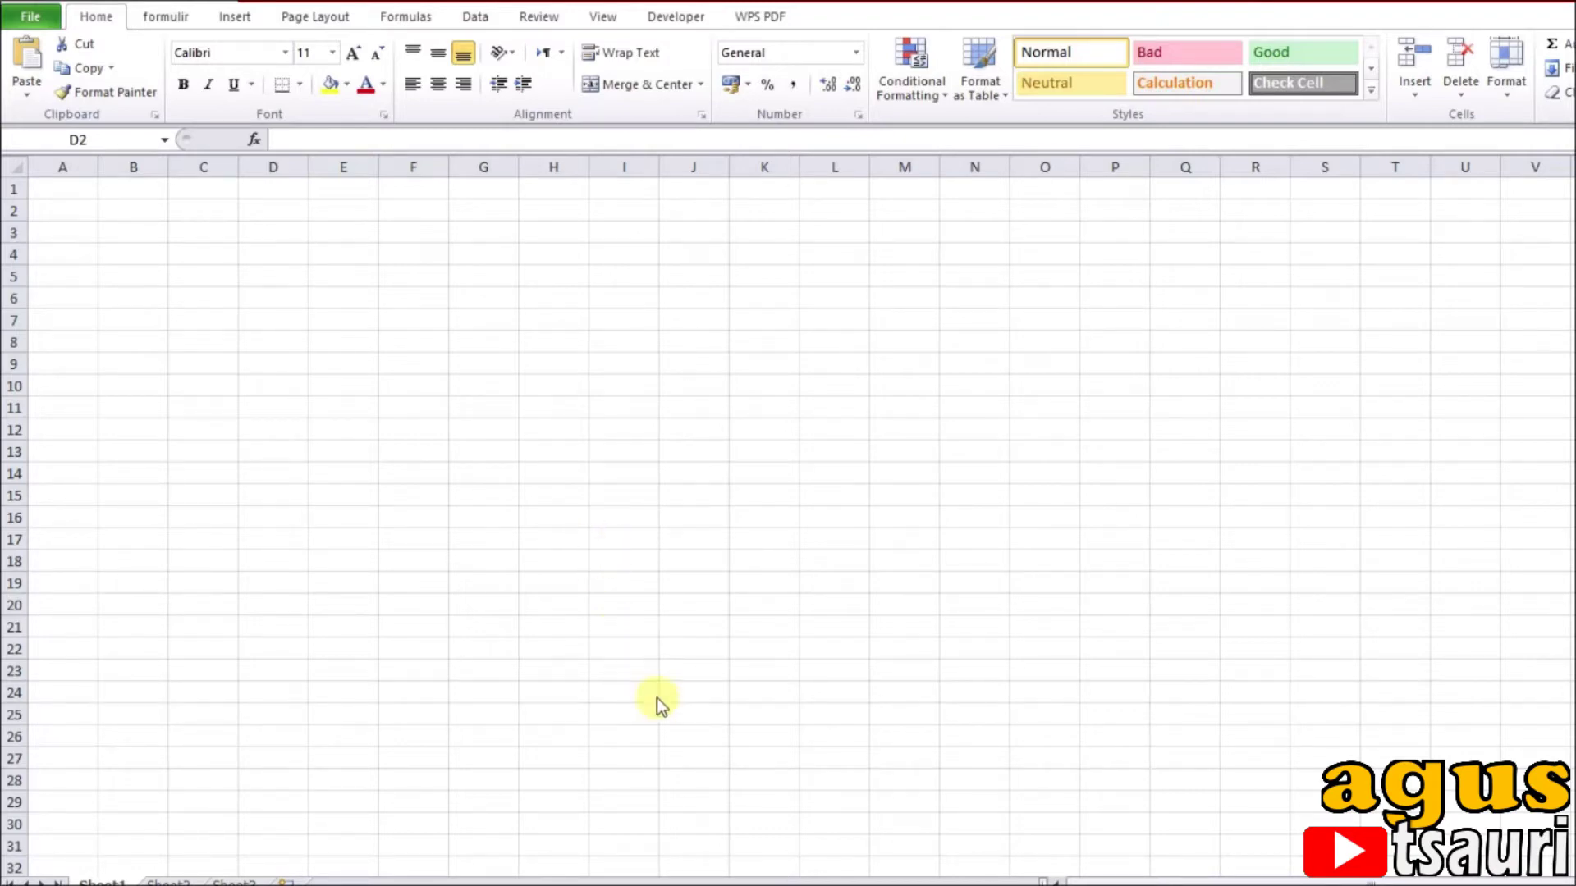
# Step: Enter the headers No and Nama Siswa in cells A2 and B2
pyautogui.click(54, 211)
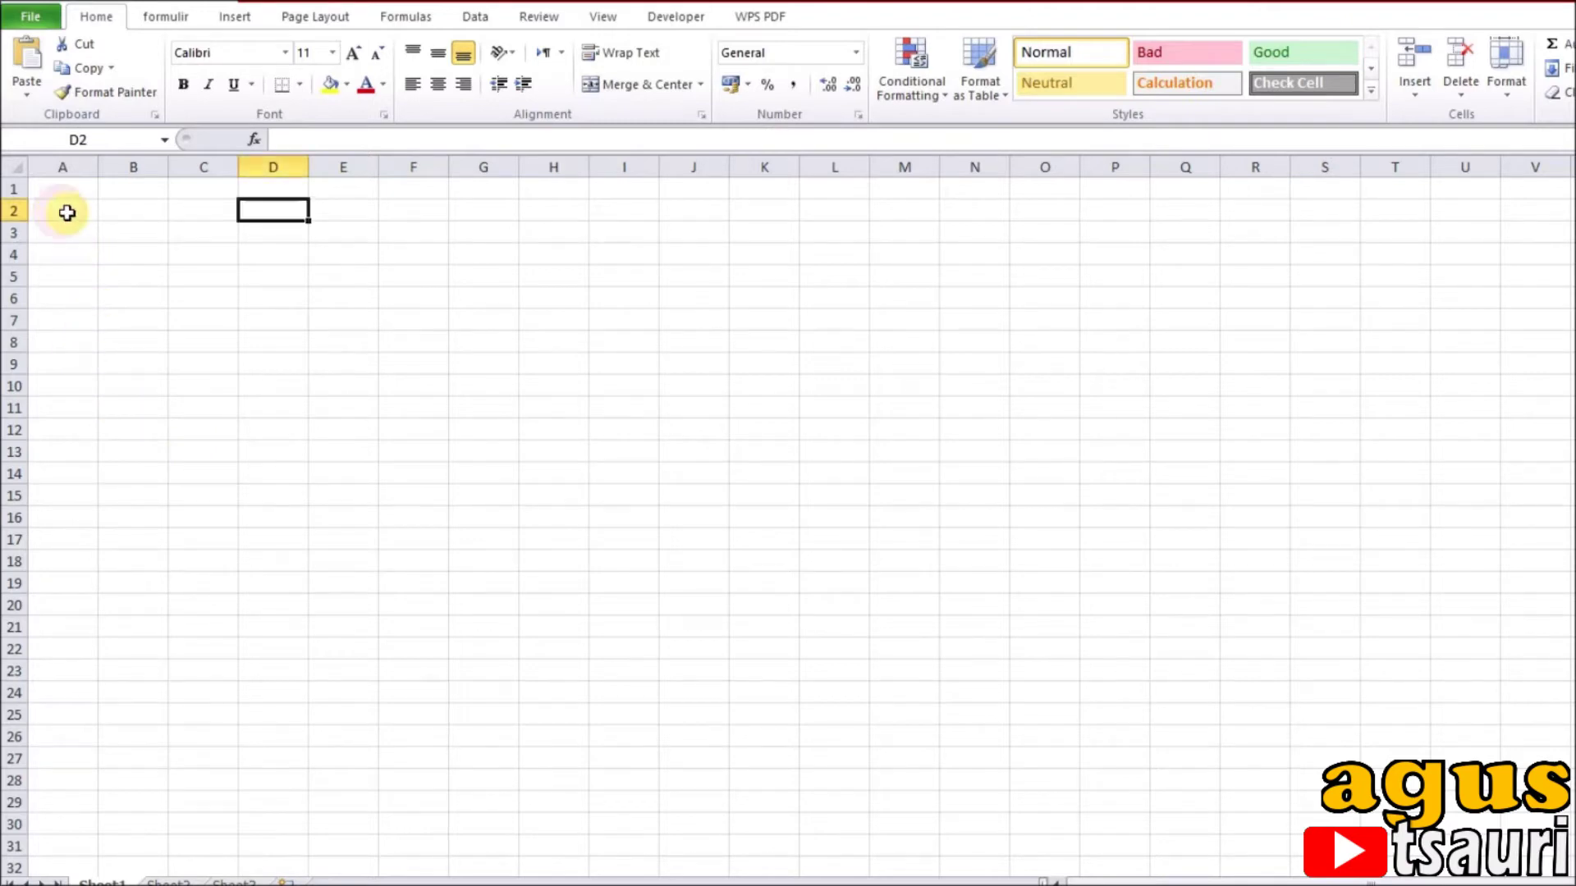
pyautogui.write('N')
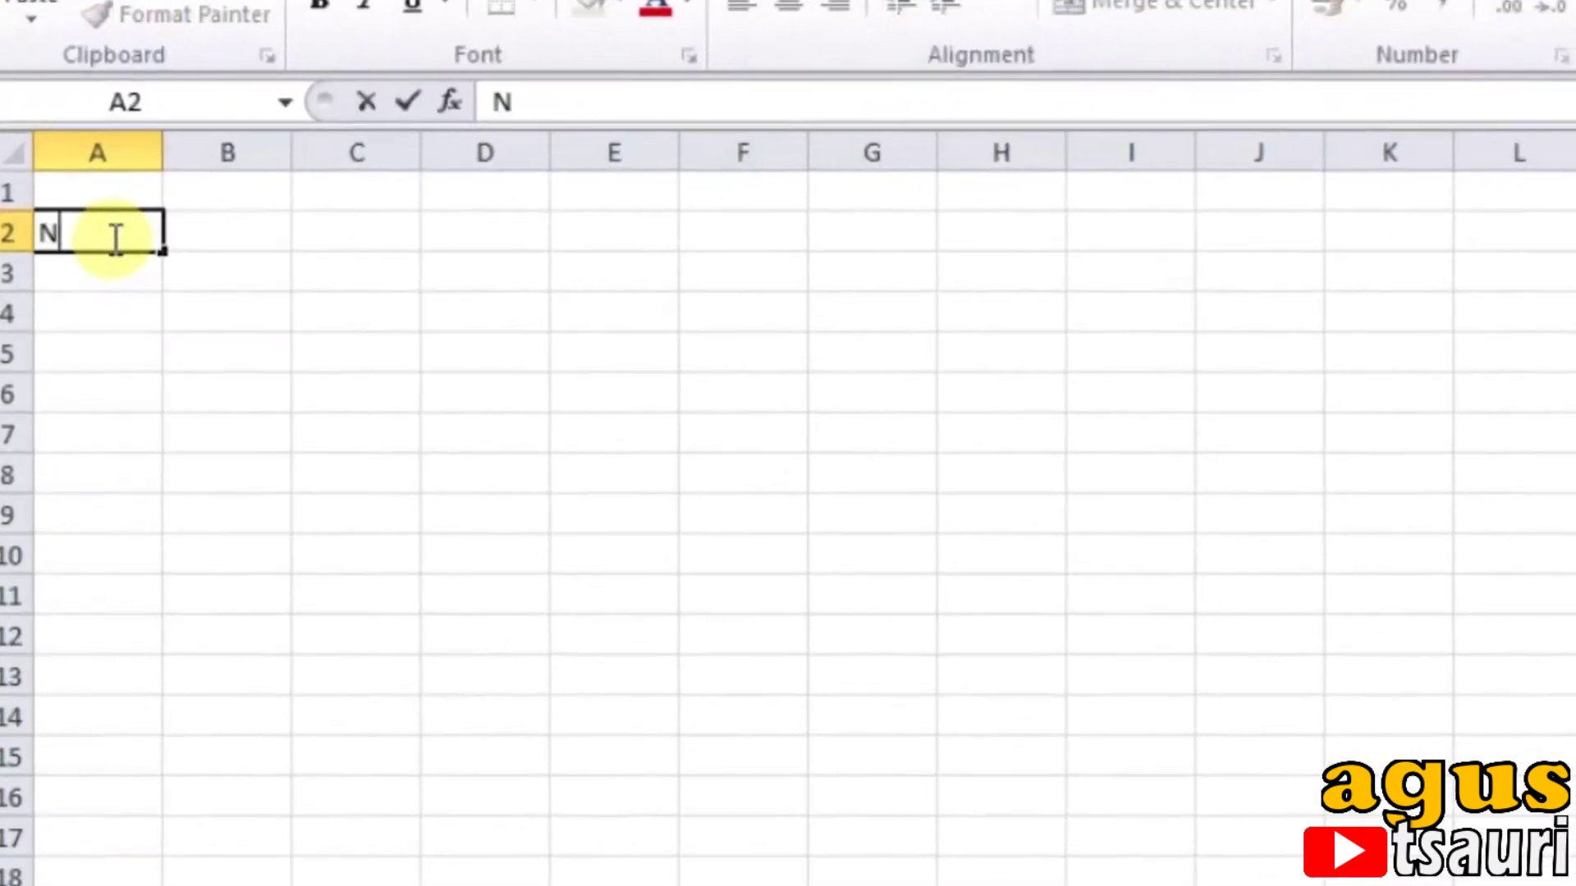
pyautogui.write('o')
pyautogui.press('Tab')
pyautogui.write('Namas Sisw')
pyautogui.press('BackSpace')
pyautogui.press('BackSpace')
pyautogui.press('BackSpace')
pyautogui.press('BackSpace')
pyautogui.press('BackSpace')
pyautogui.press('BackSpace')
pyautogui.write('Siswa')
pyautogui.press('Tab')
pyautogui.write('Kelas')
pyautogui.press('Tab')
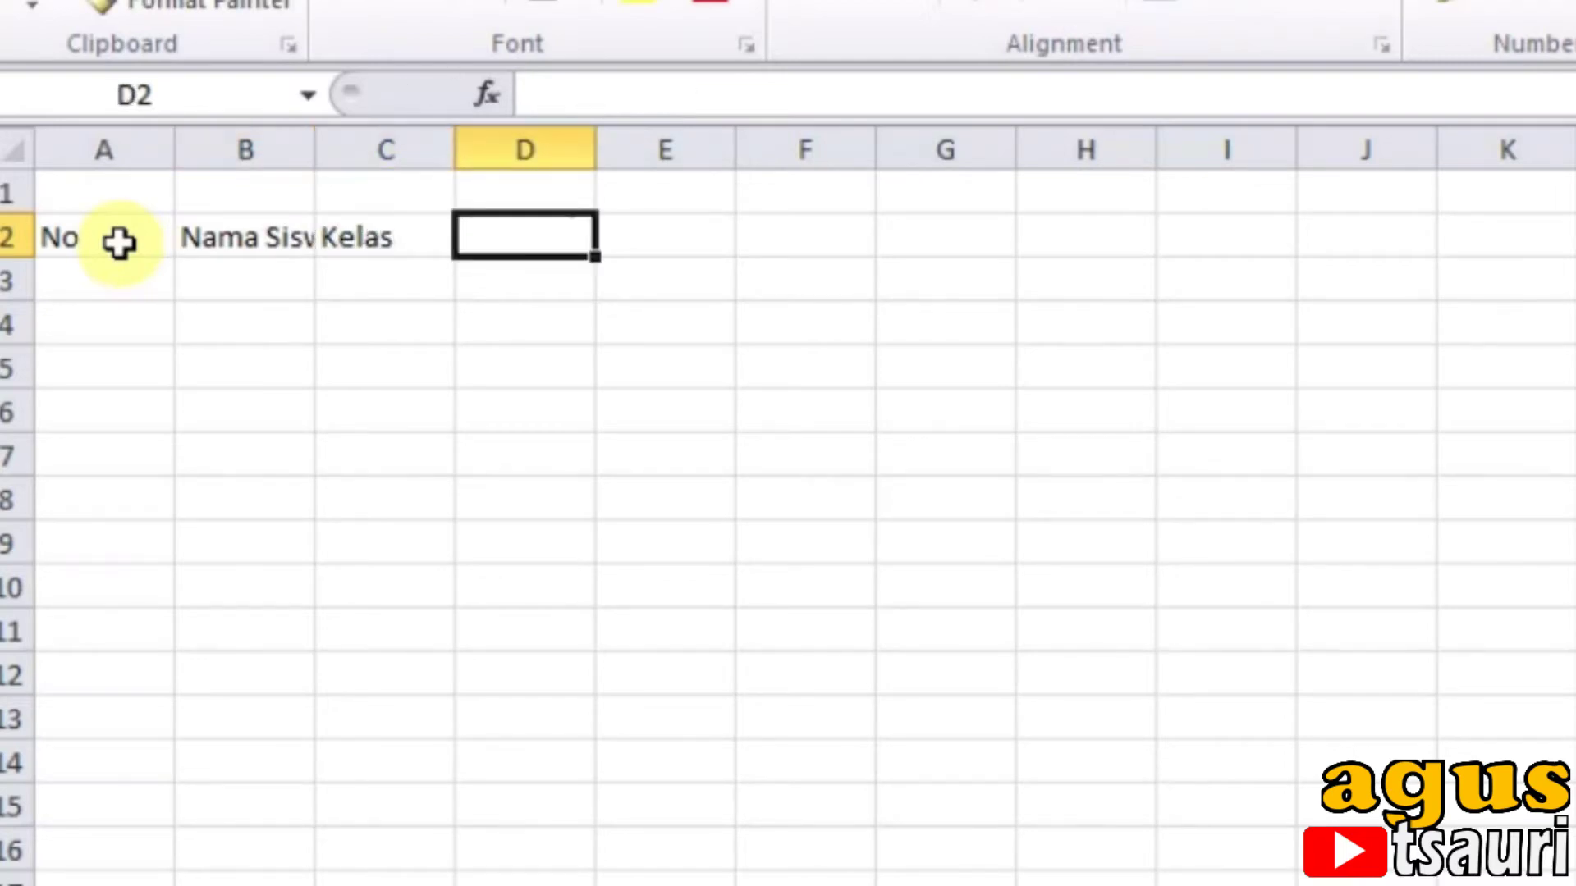
# Step: Put Tempat Lahir, Tanggal Lahir, Kelas and Alamat in C2 through F2
pyautogui.press('Left')
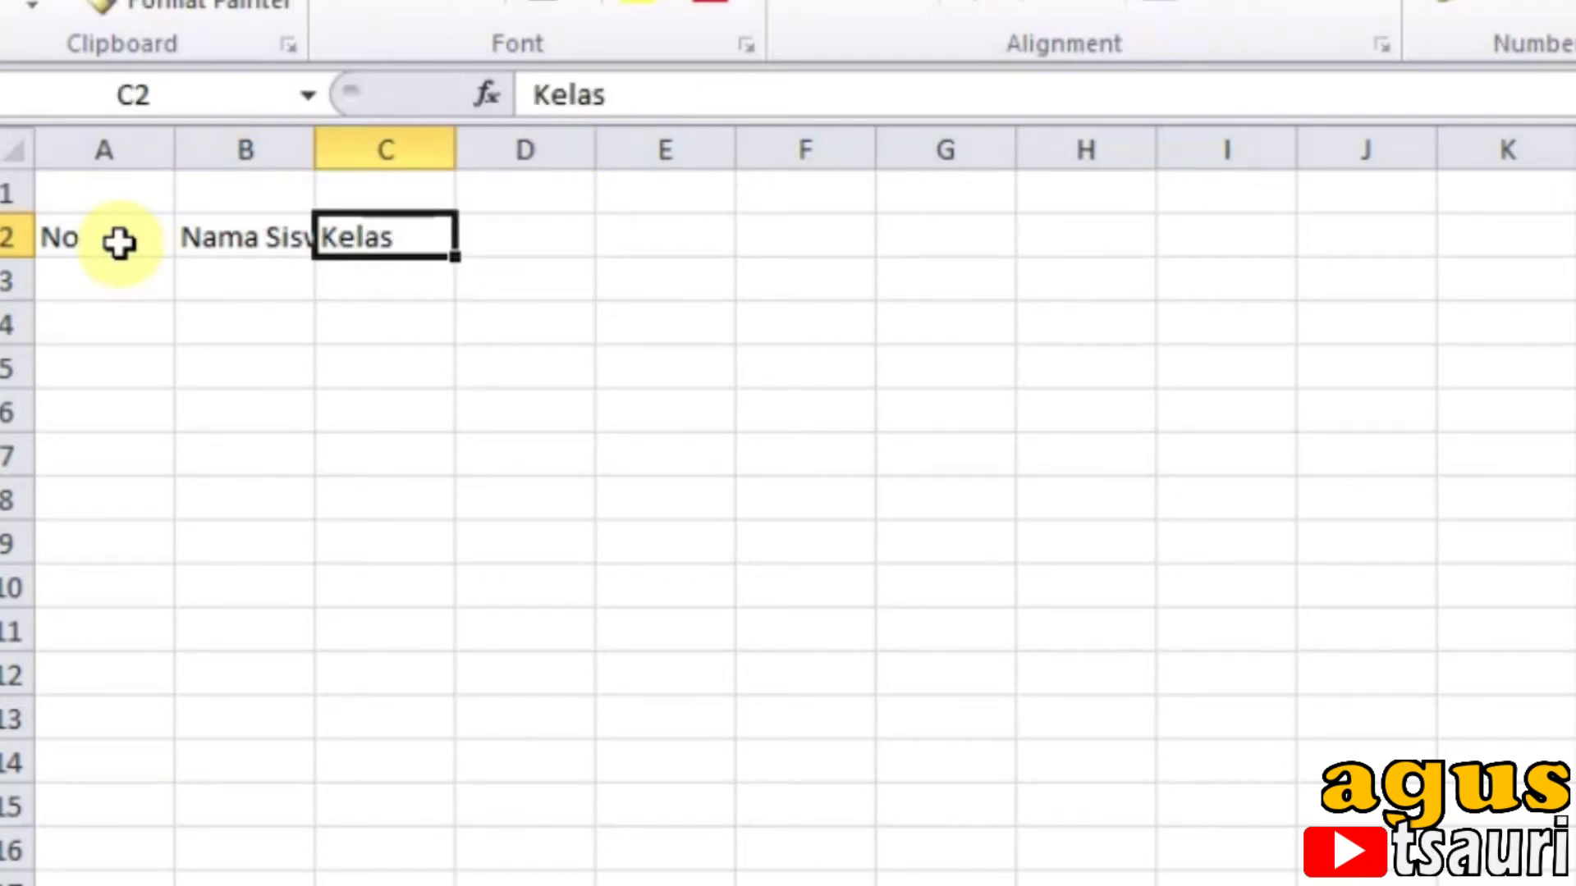
pyautogui.write('Tempat Lahir')
pyautogui.press('Tab')
pyautogui.write('Tang')
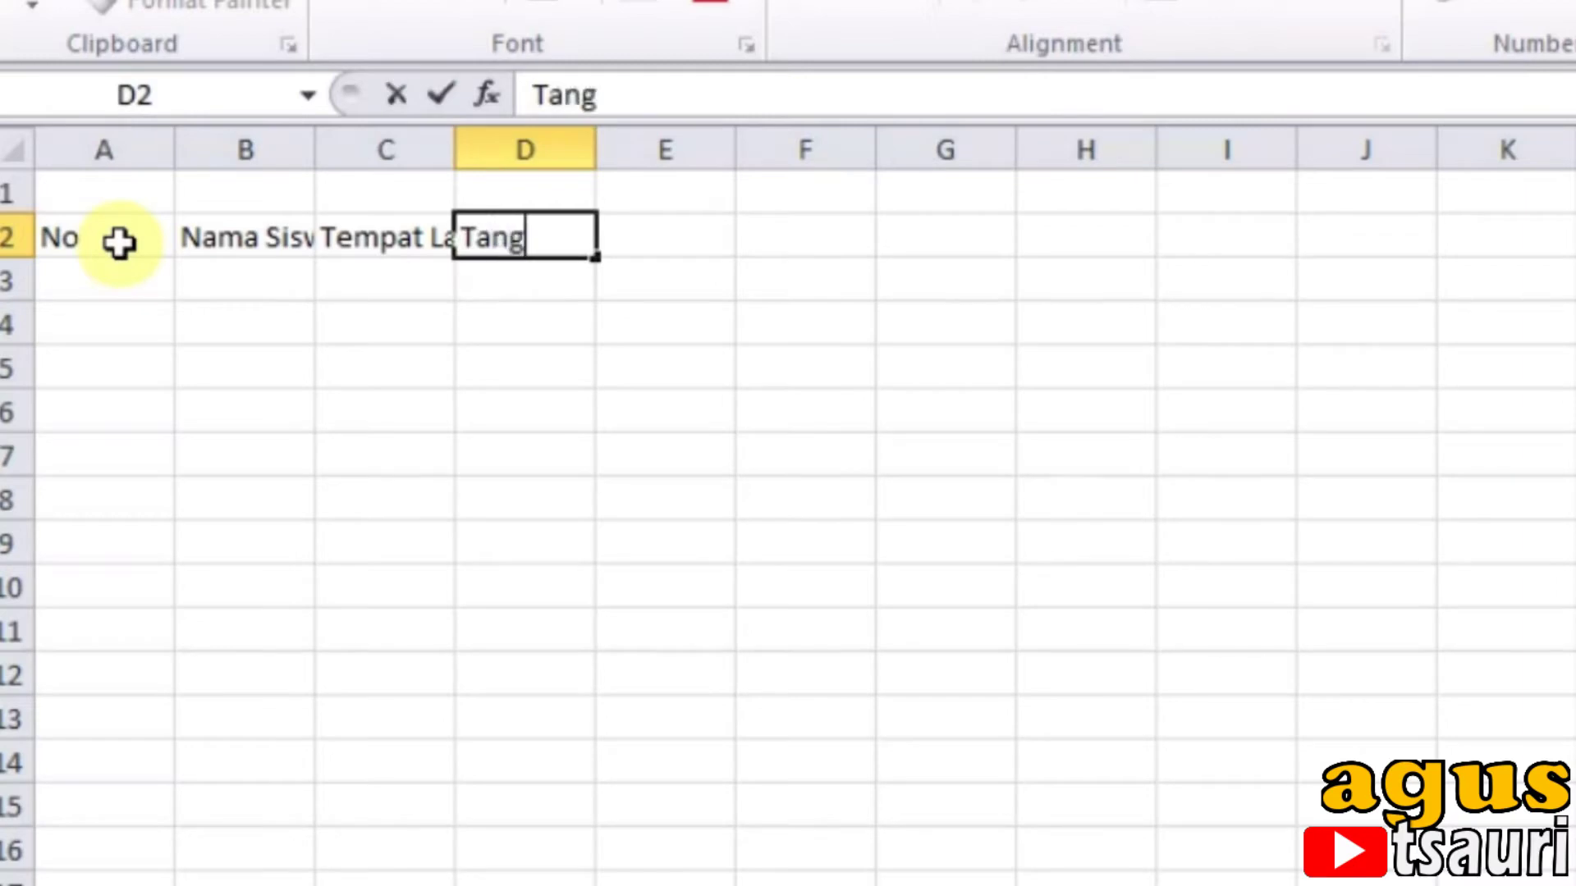
pyautogui.write('gal Lahir')
pyautogui.press('Tab')
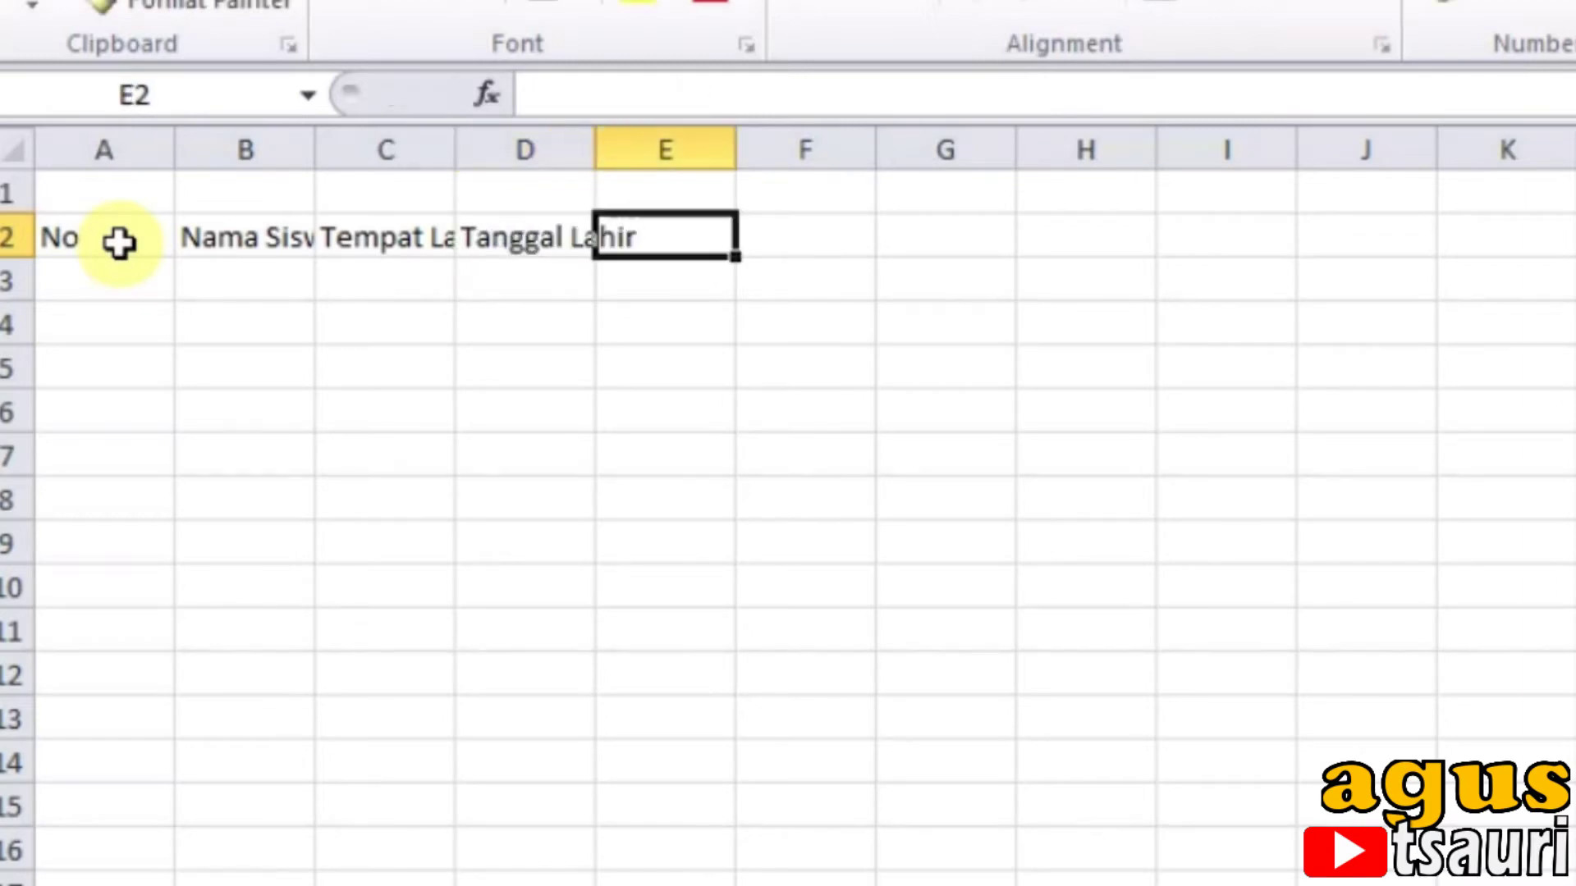
pyautogui.write('Kelas')
pyautogui.press('Tab')
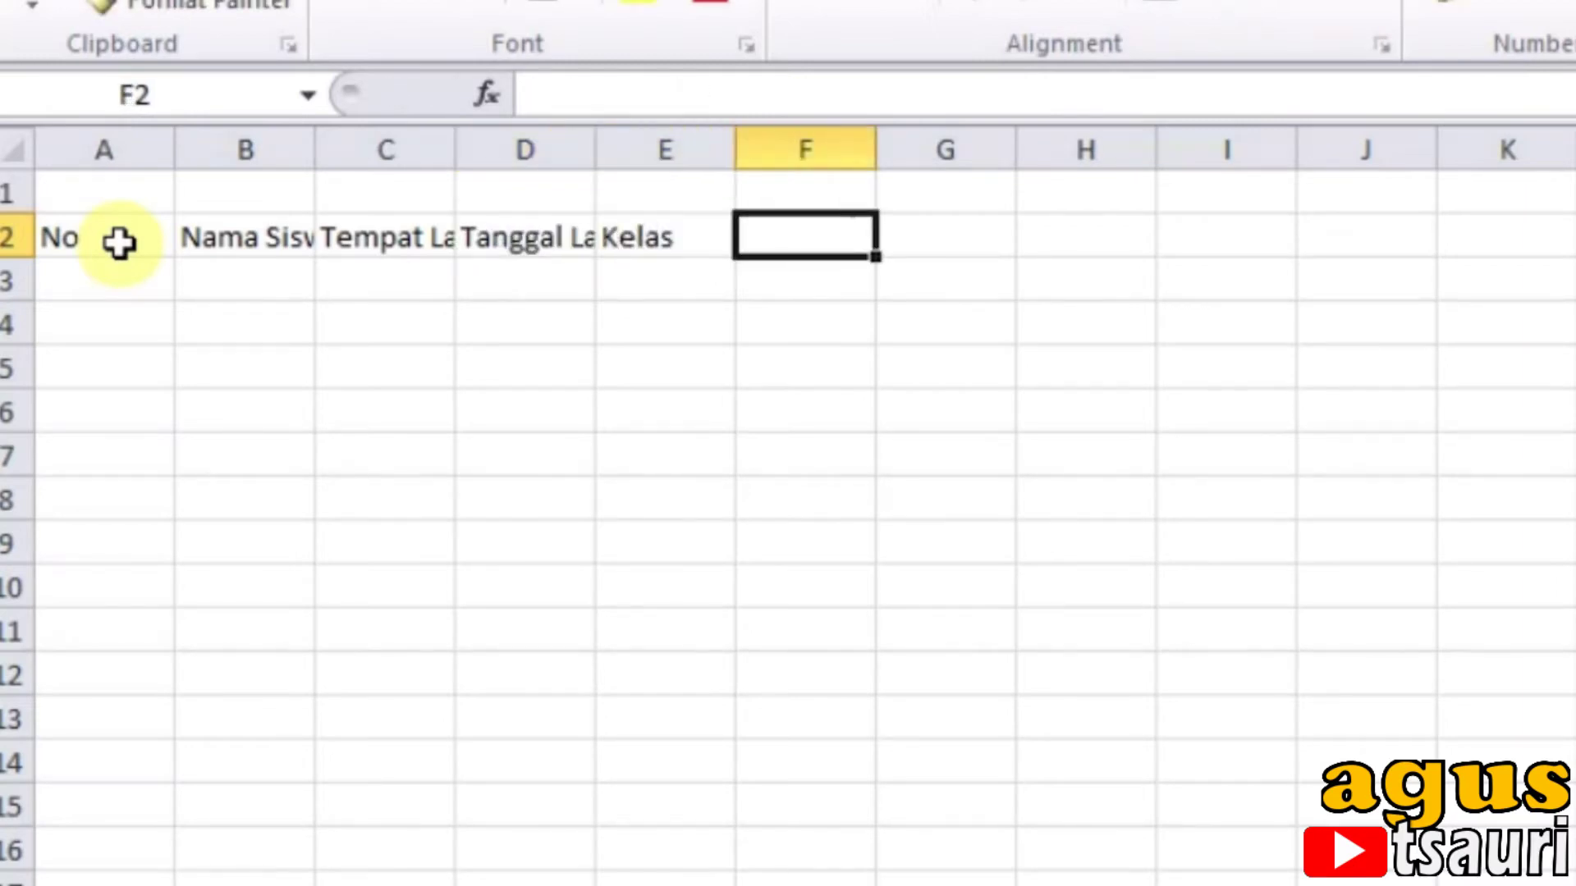
pyautogui.write('Alamat')
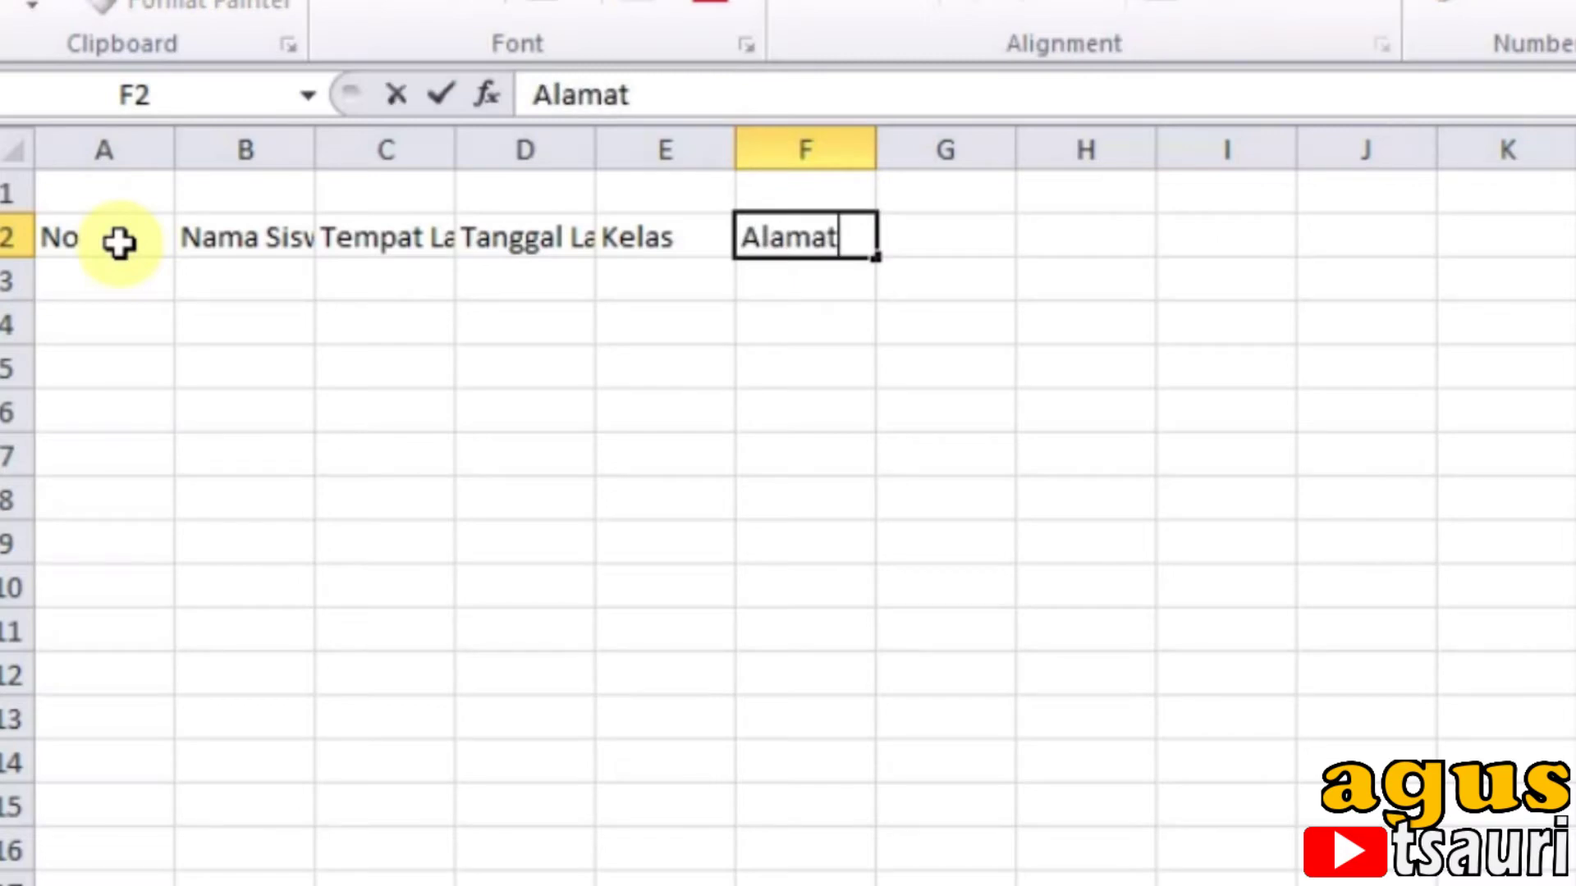
pyautogui.click(234, 352)
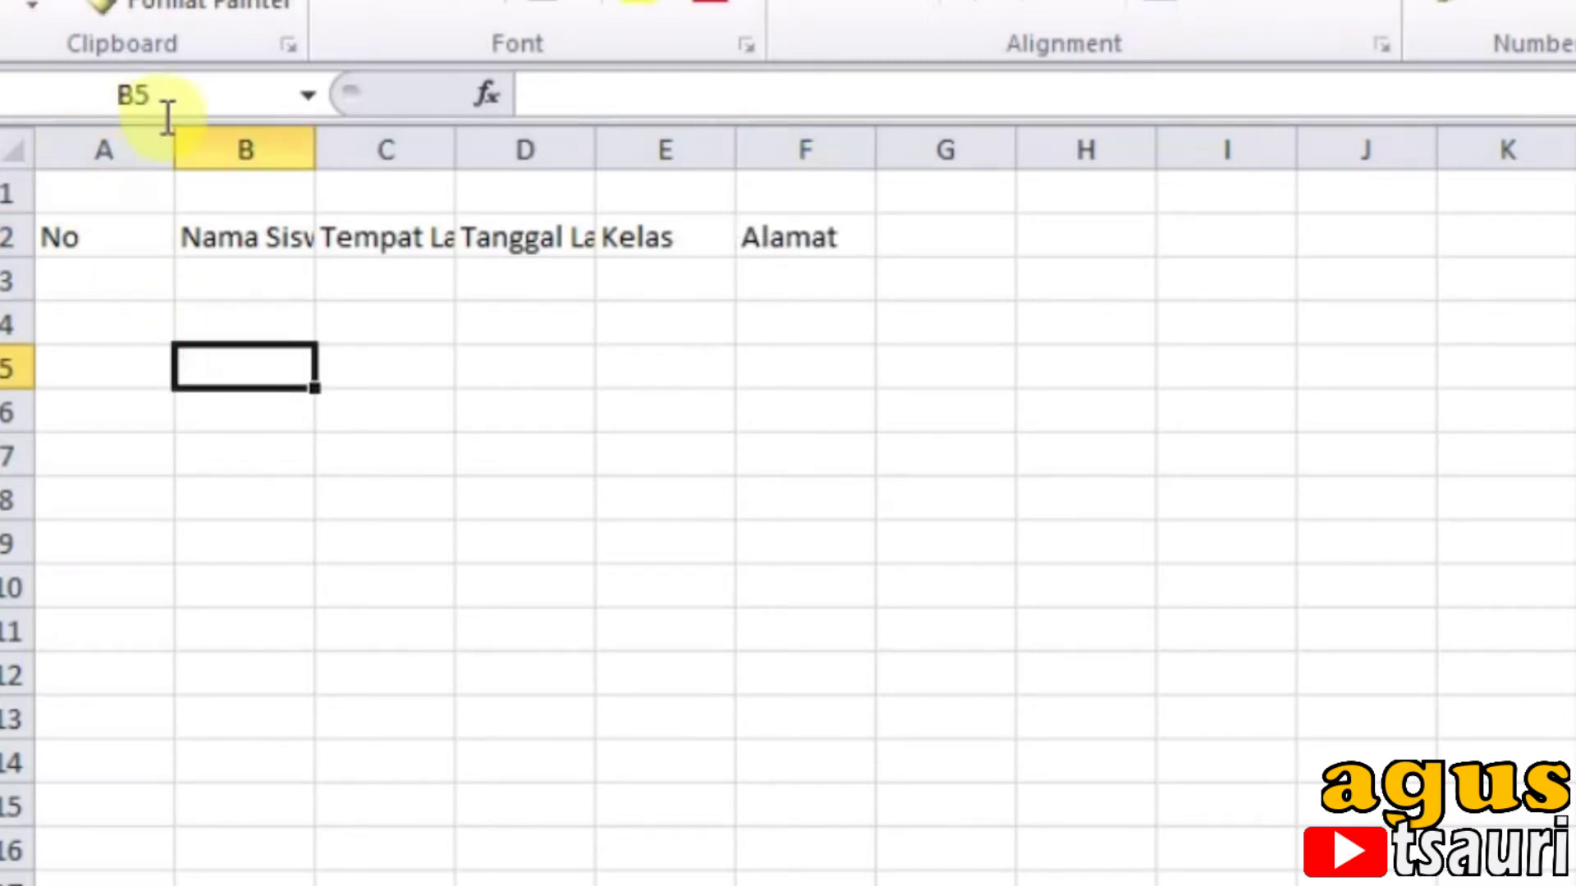
# Step: Narrow column A and widen columns B, C, D and F to fit their headers
pyautogui.moveTo(160, 150); pyautogui.dragTo(128, 150)
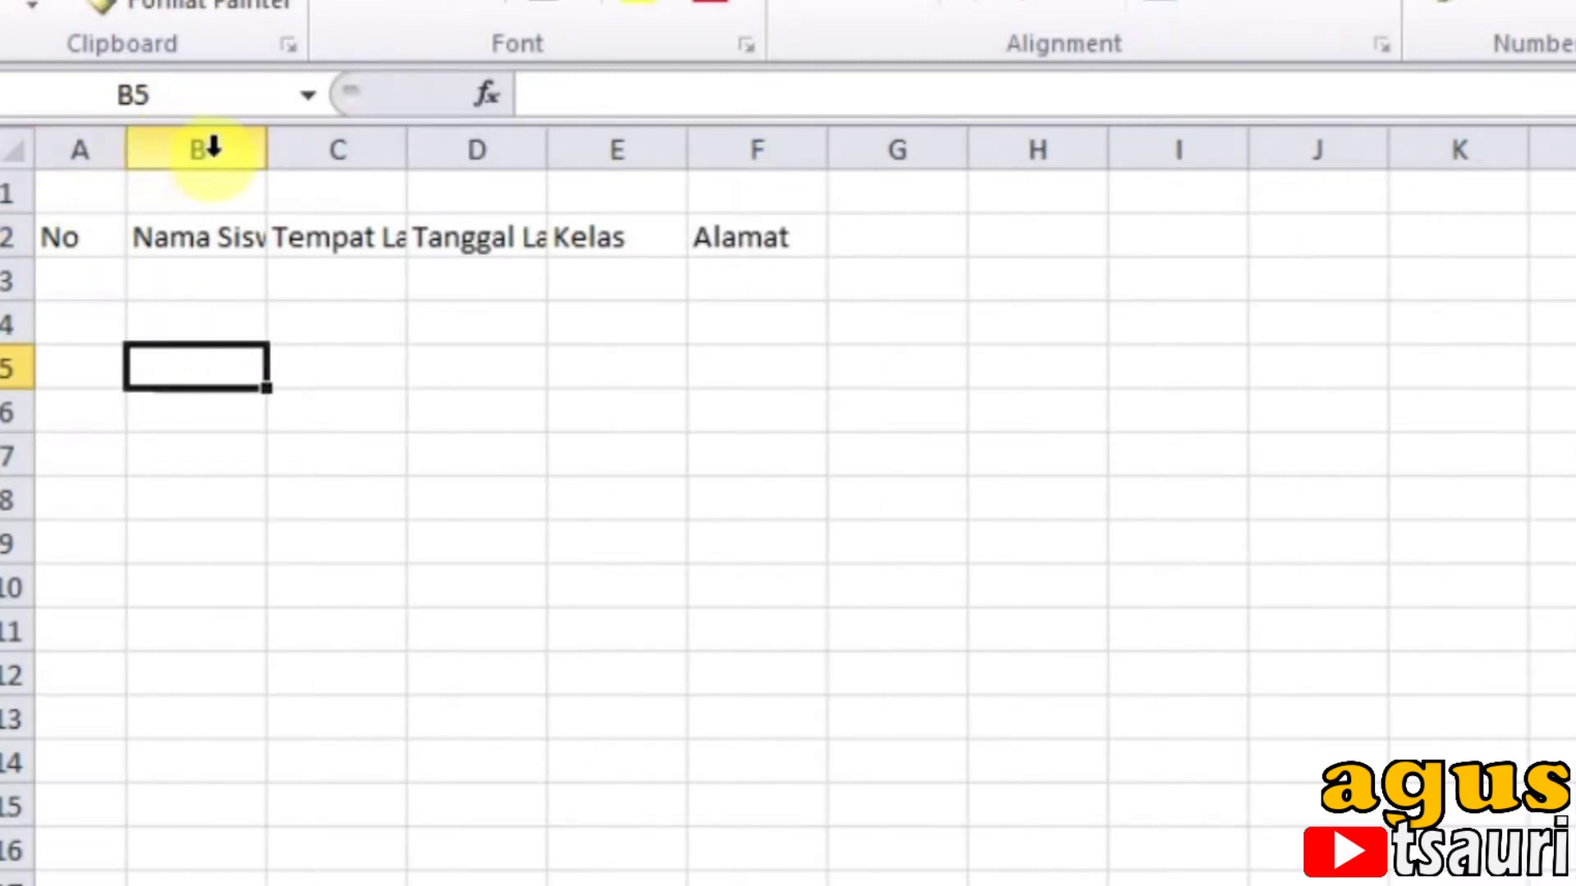
pyautogui.moveTo(263, 166); pyautogui.dragTo(490, 246)
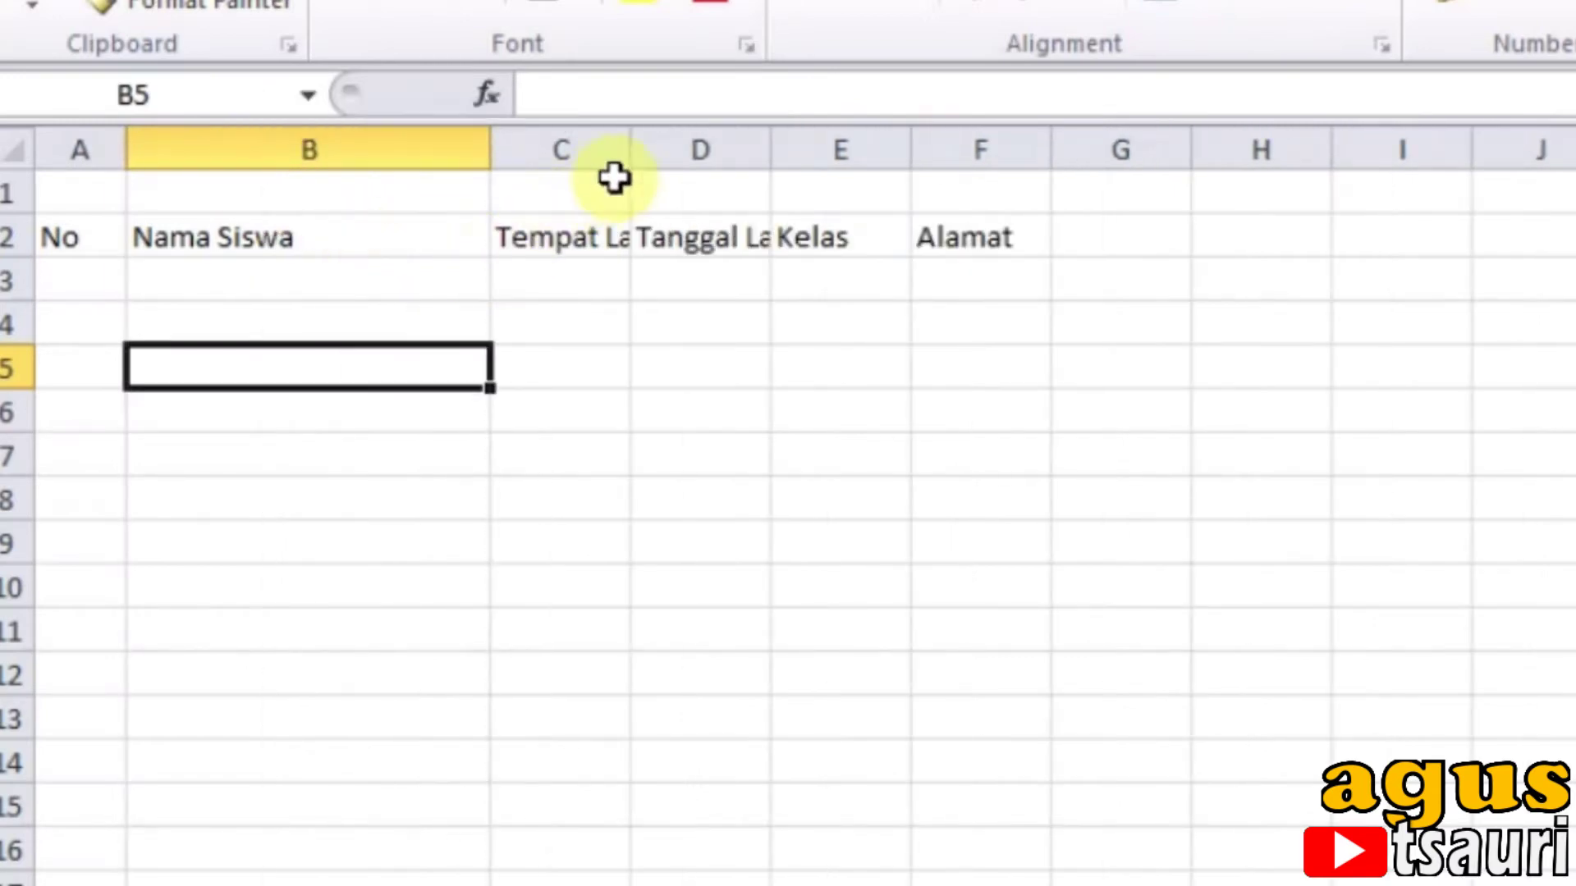
pyautogui.moveTo(517, 162); pyautogui.dragTo(539, 164)
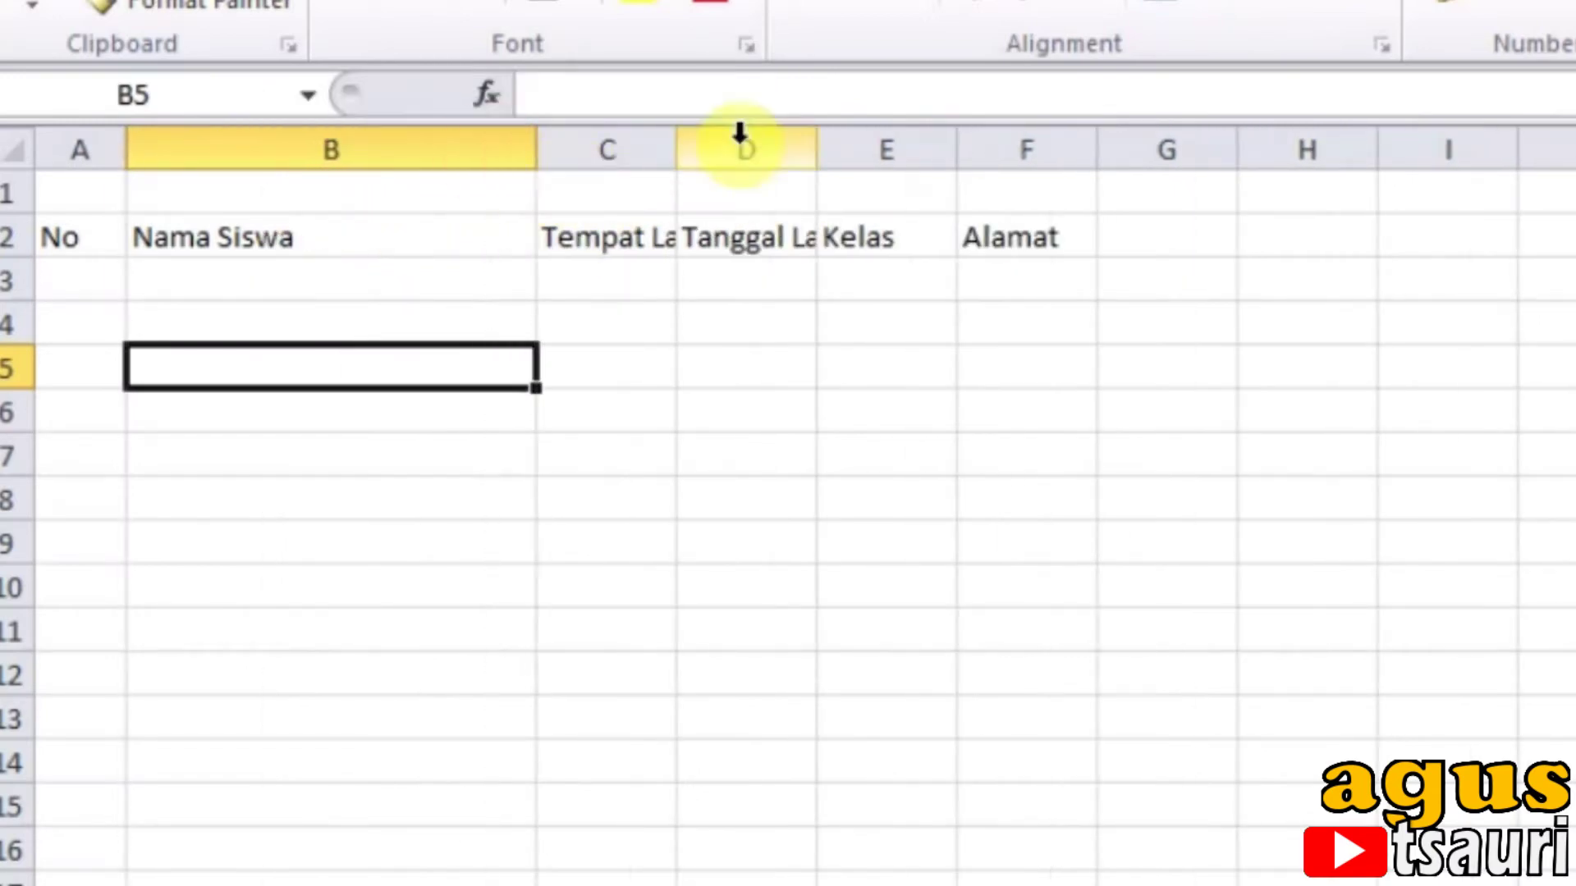
pyautogui.moveTo(686, 168); pyautogui.dragTo(761, 169)
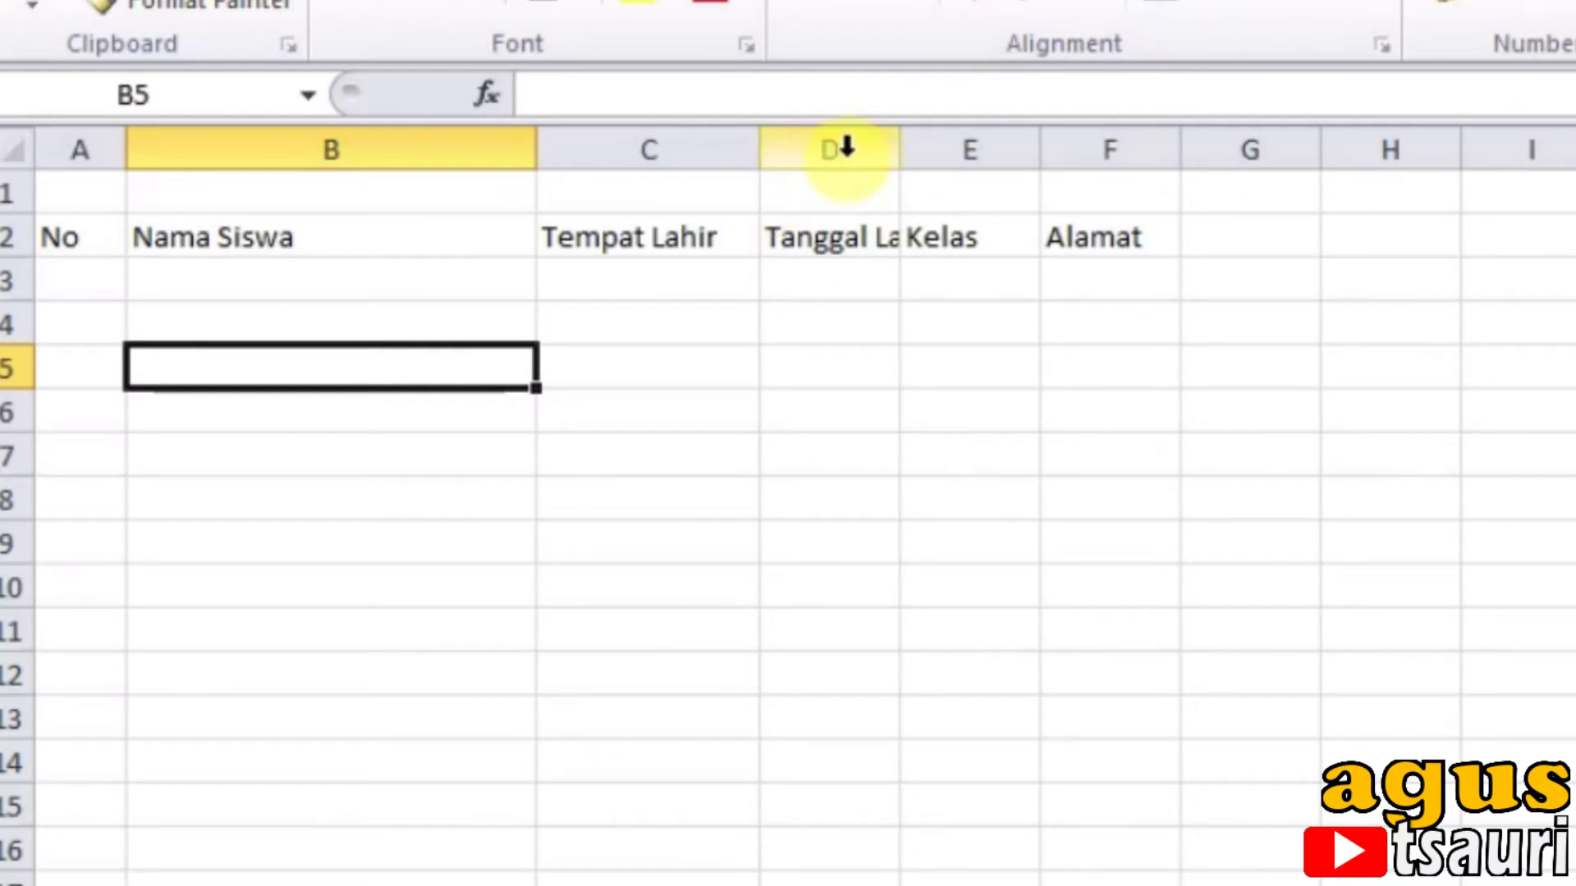
pyautogui.moveTo(900, 154); pyautogui.dragTo(994, 160)
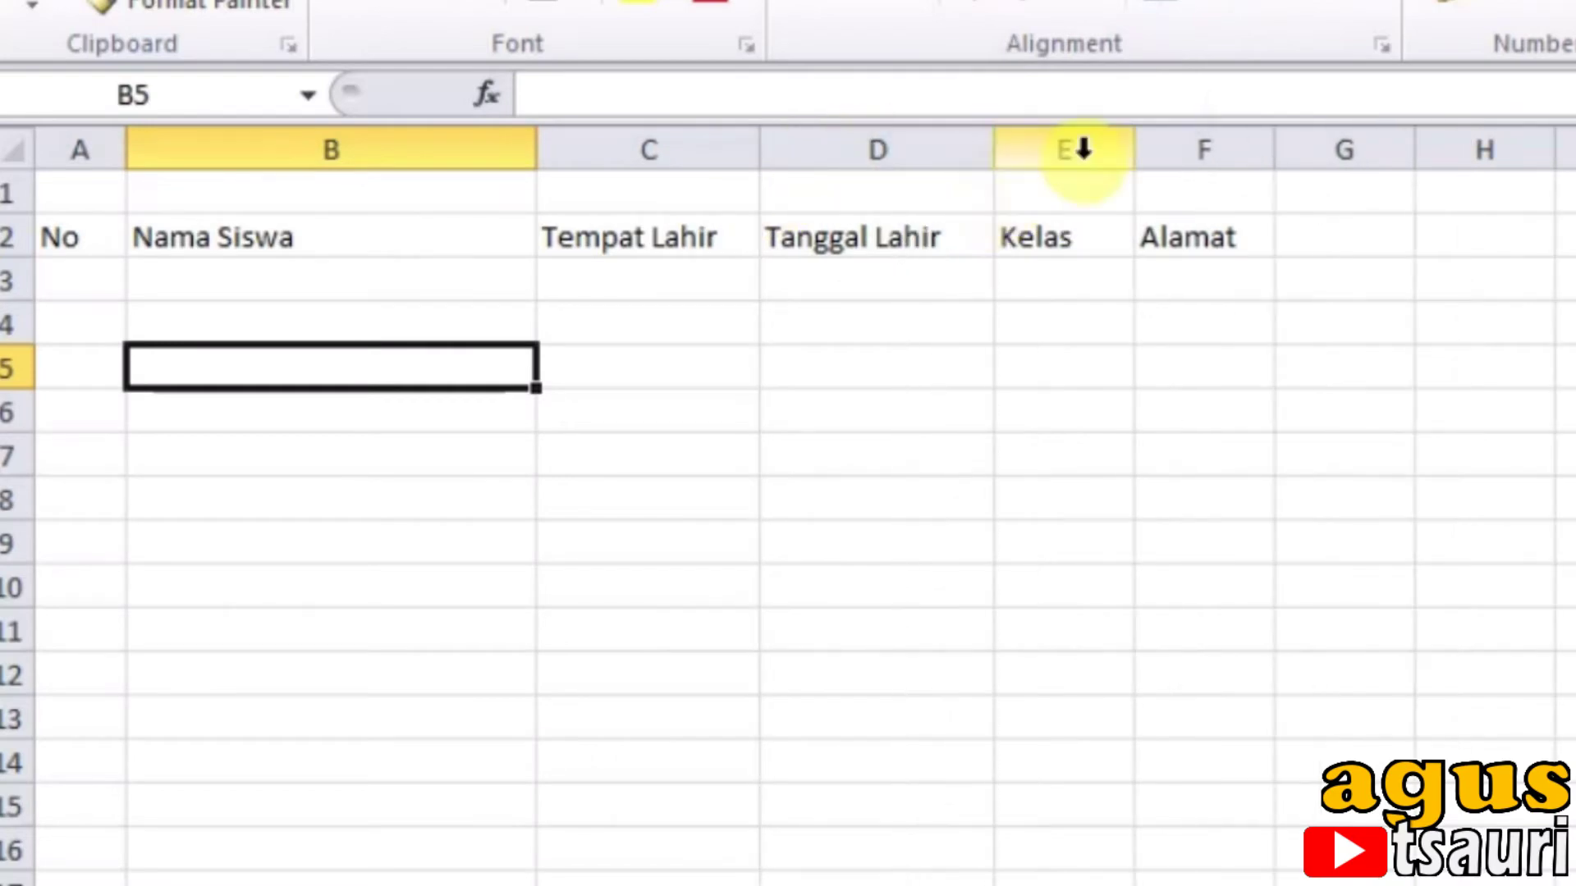
pyautogui.moveTo(1239, 162); pyautogui.dragTo(1121, 210)
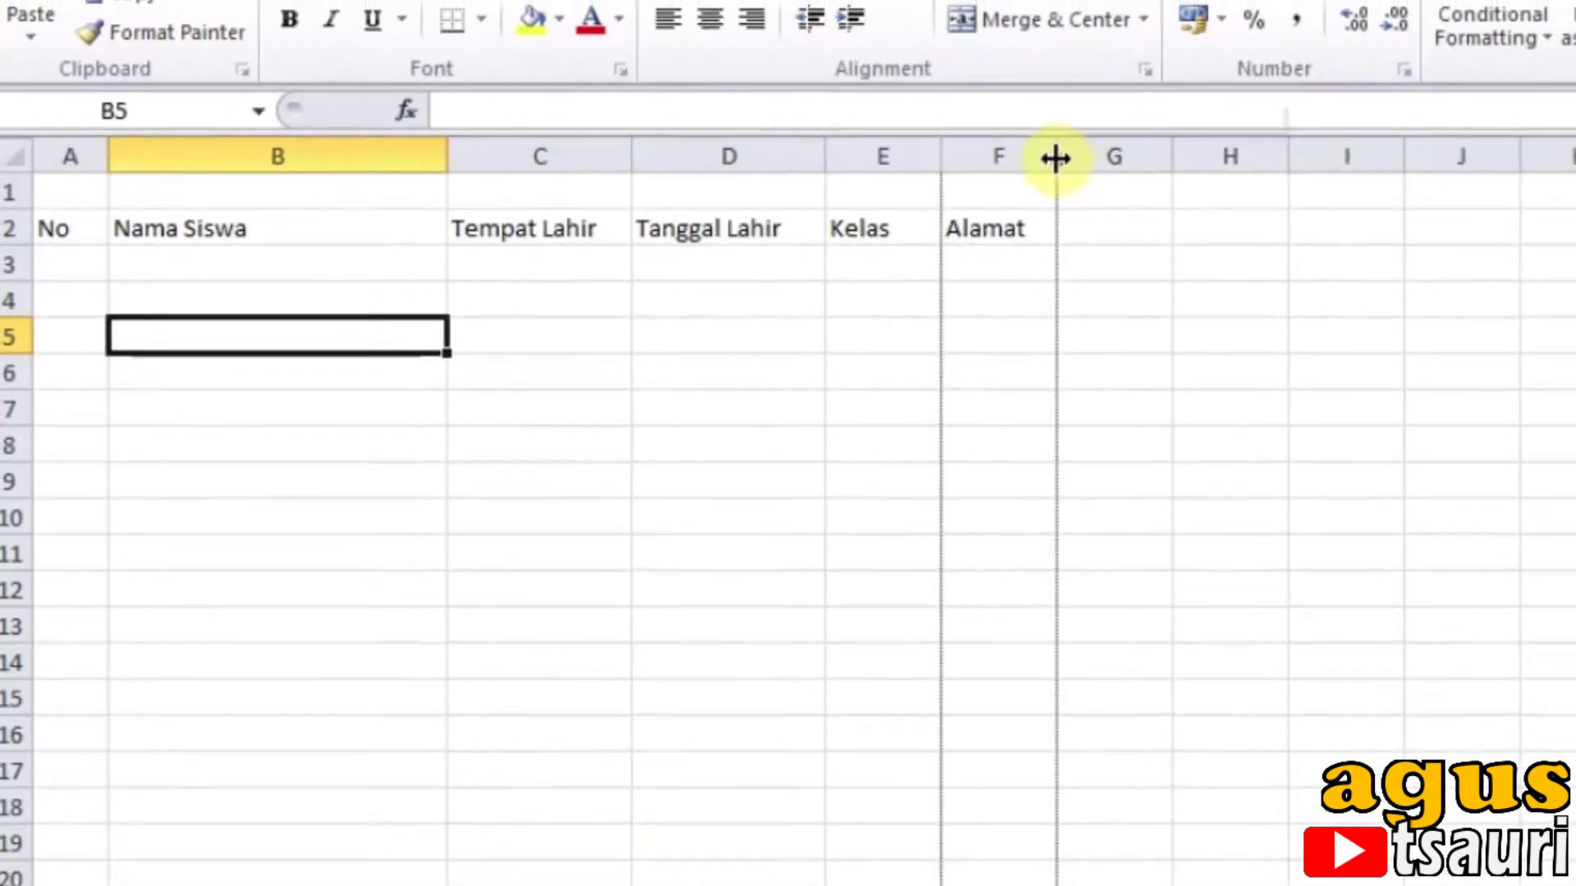
pyautogui.click(649, 343)
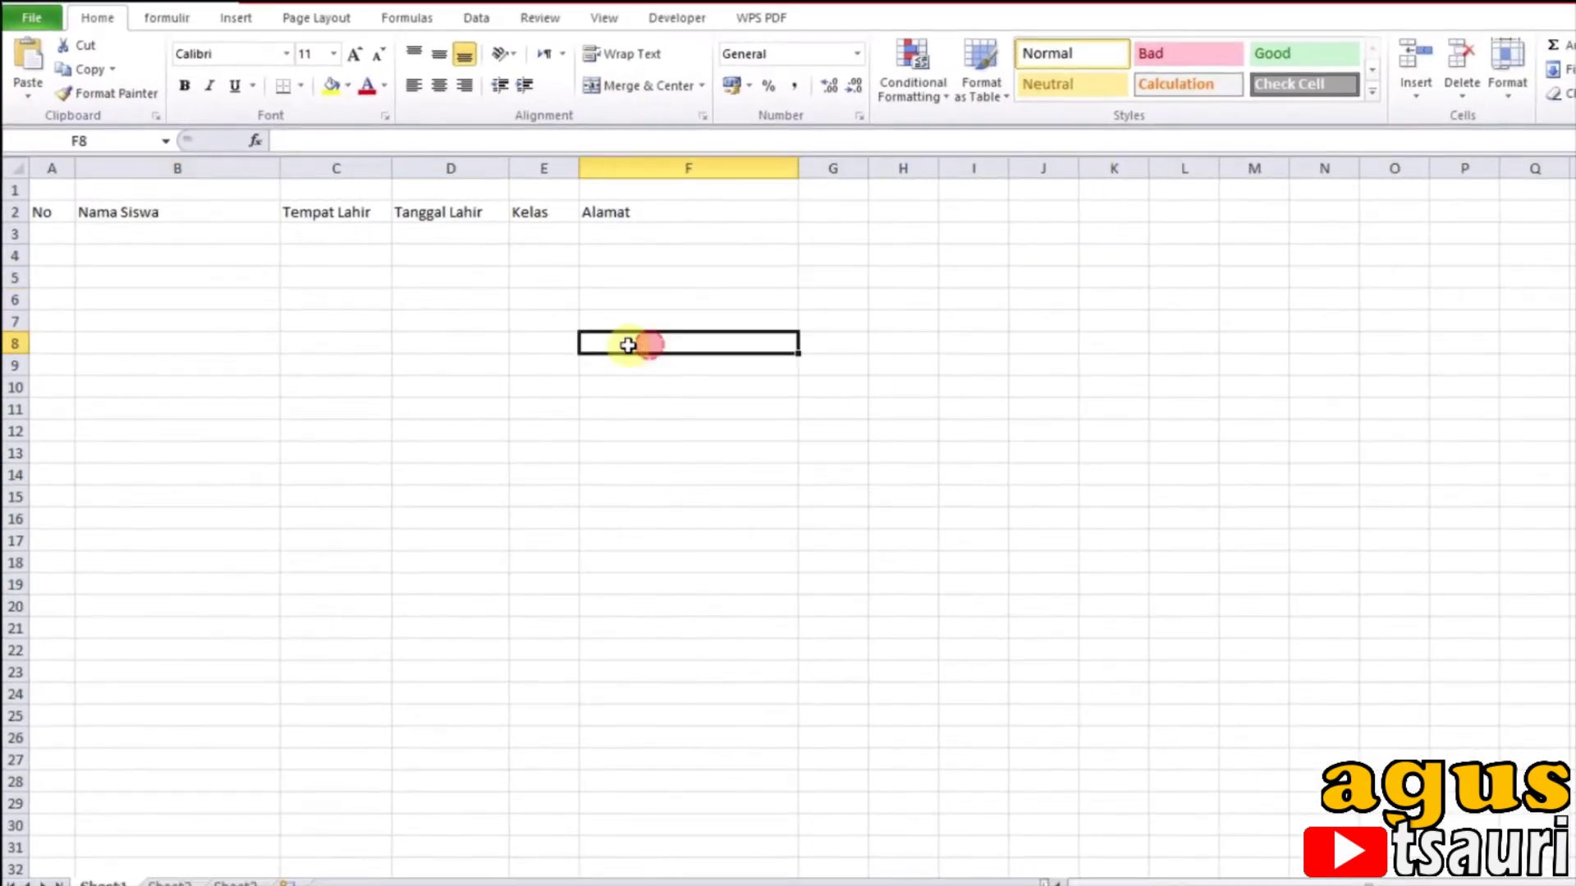
# Step: Centre the headers in A2:F2, then select cell A3
pyautogui.moveTo(40, 211); pyautogui.dragTo(591, 215)
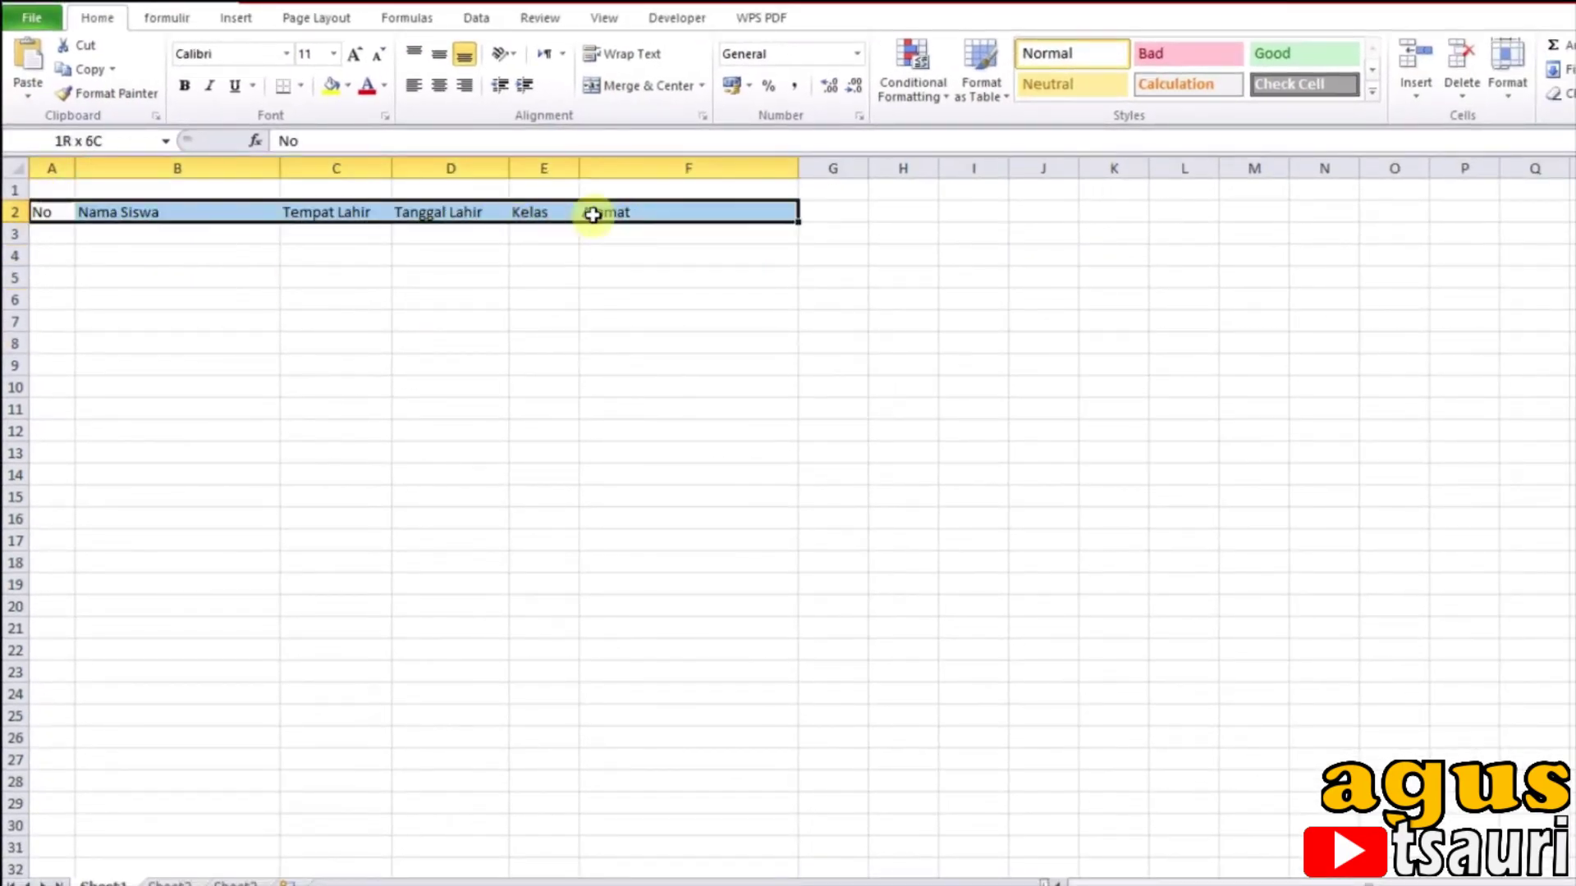
pyautogui.click(439, 86)
pyautogui.click(406, 291)
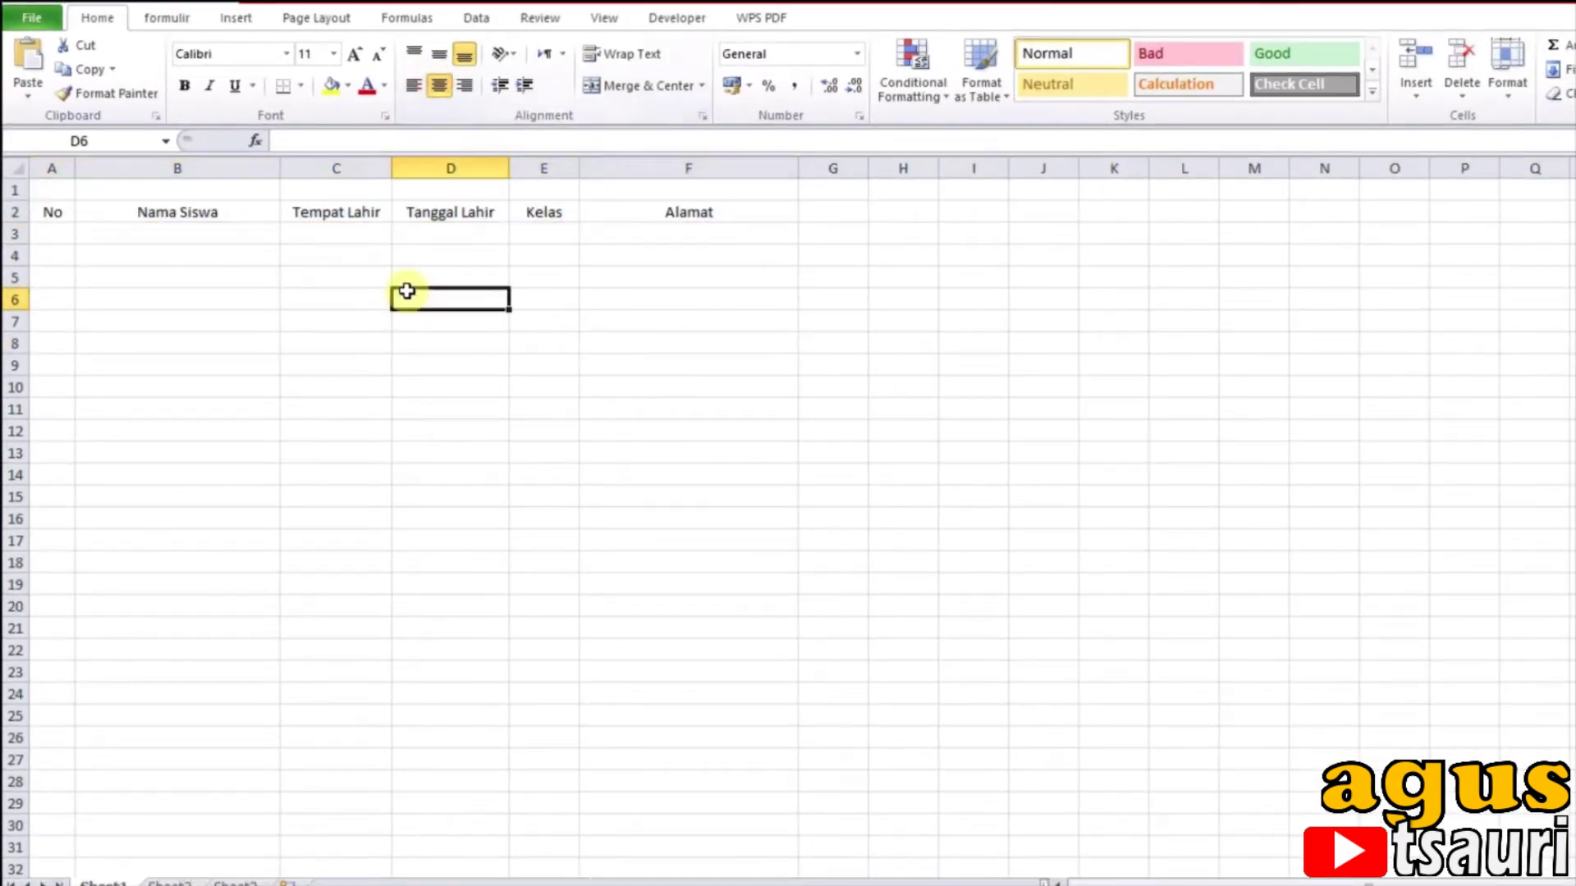
pyautogui.click(62, 234)
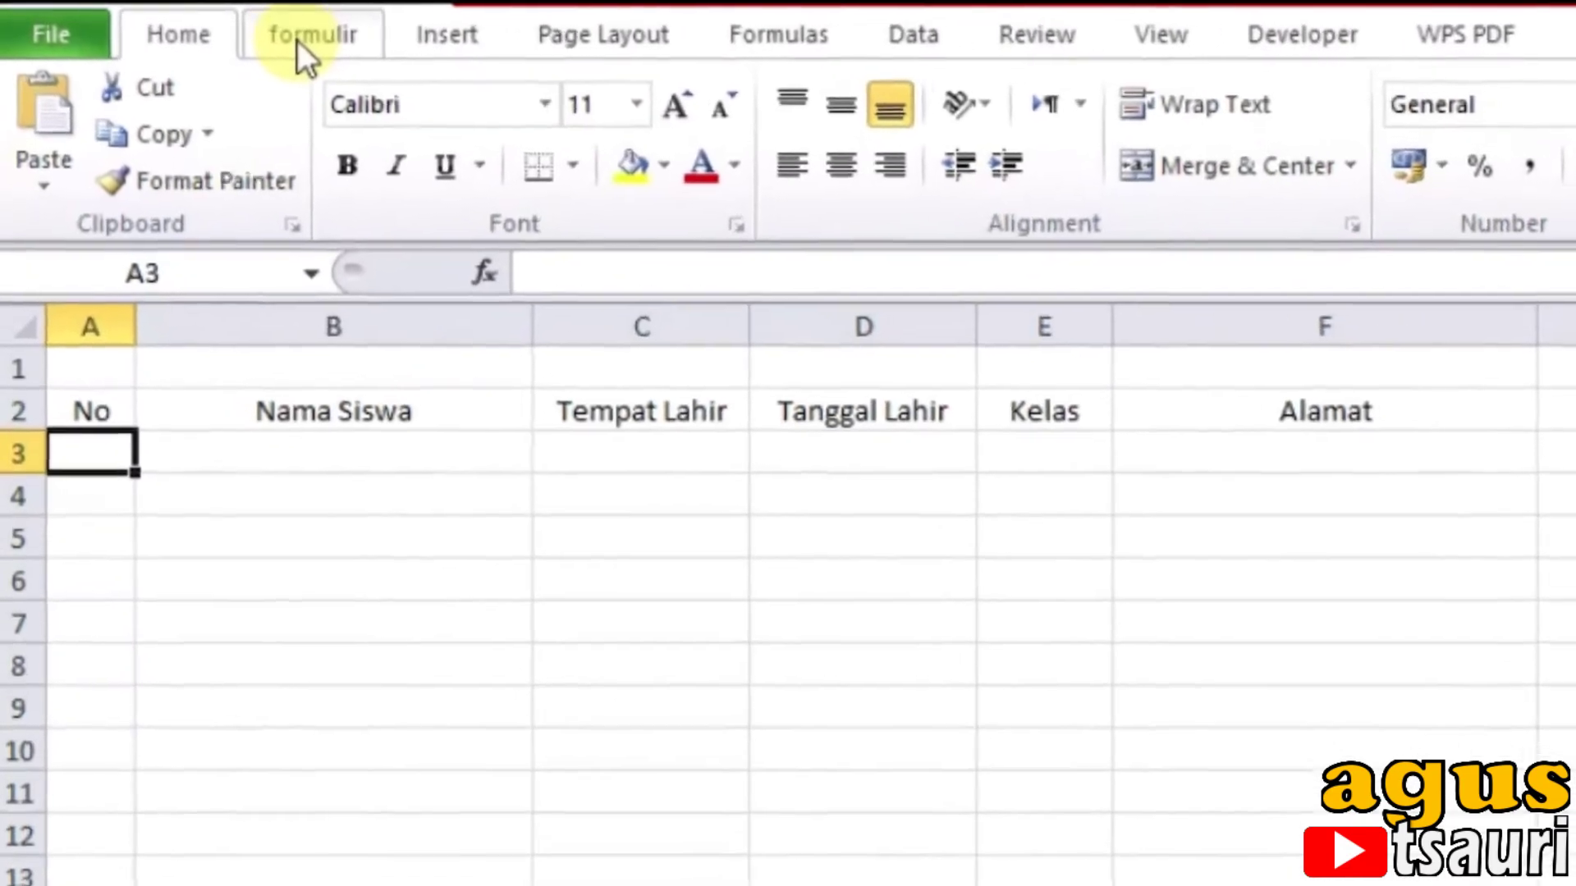
# Step: Open Quick Access Toolbar customization and list Commands Not in the Ribbon
pyautogui.click(189, 23)
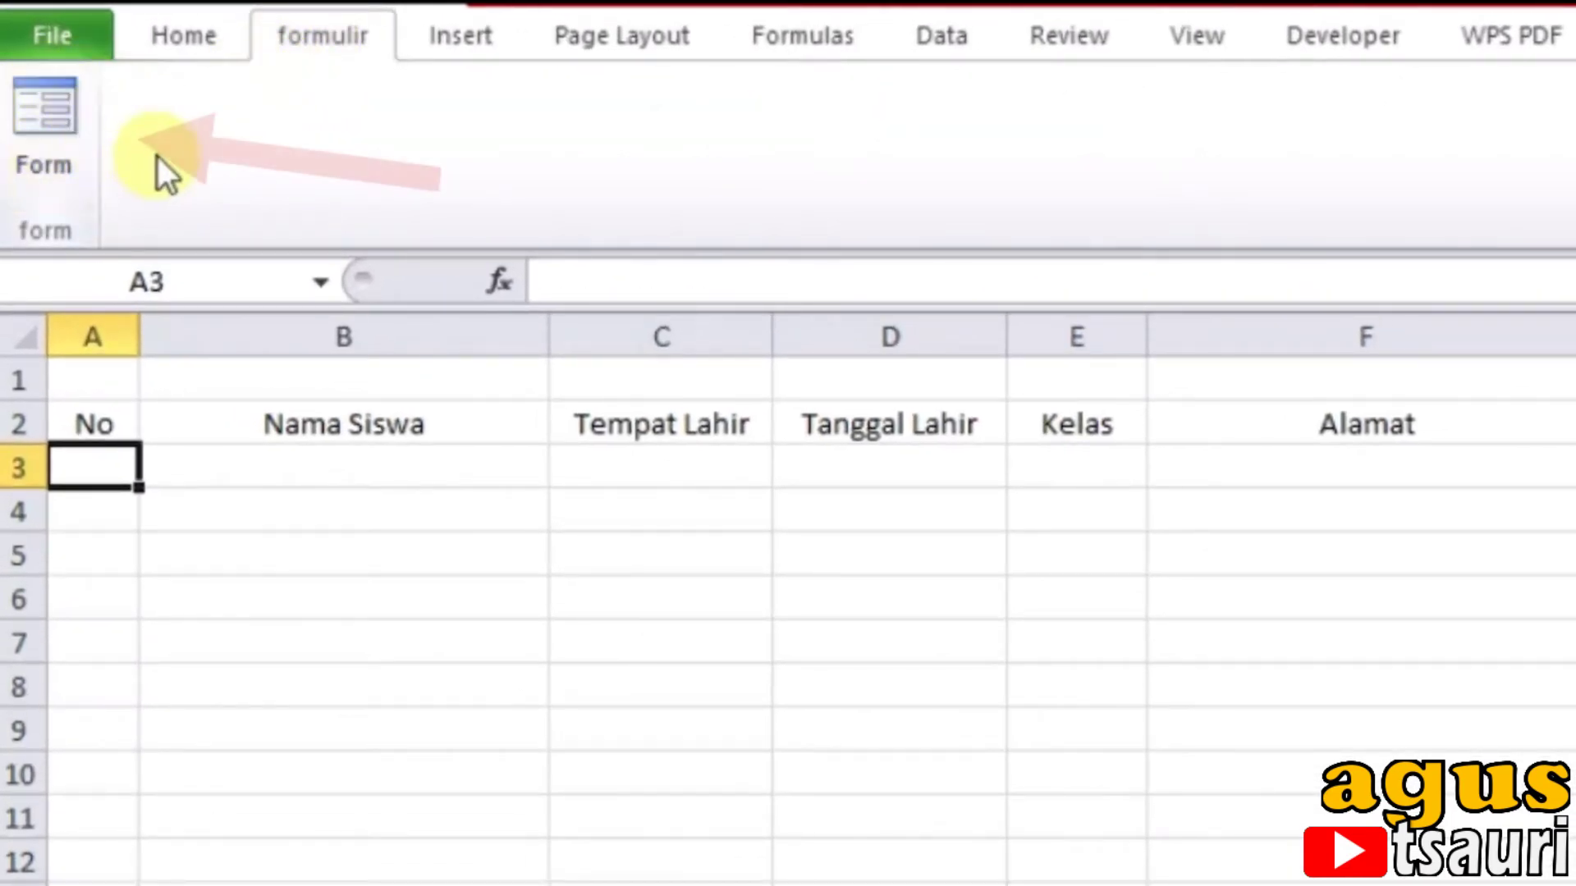
pyautogui.rightClick(201, 168)
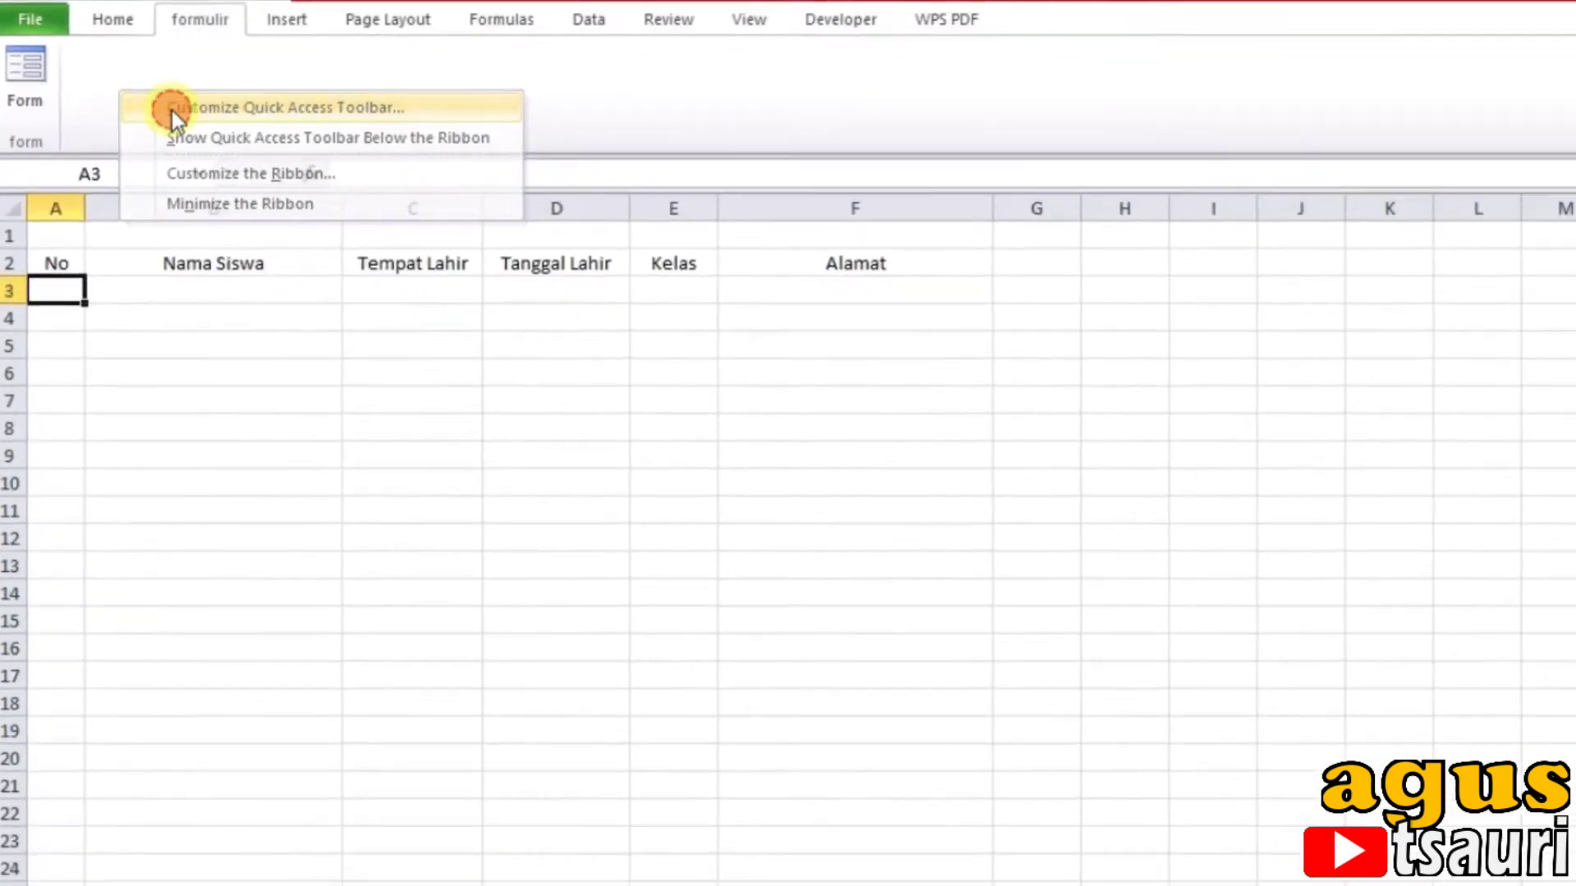
pyautogui.click(209, 135)
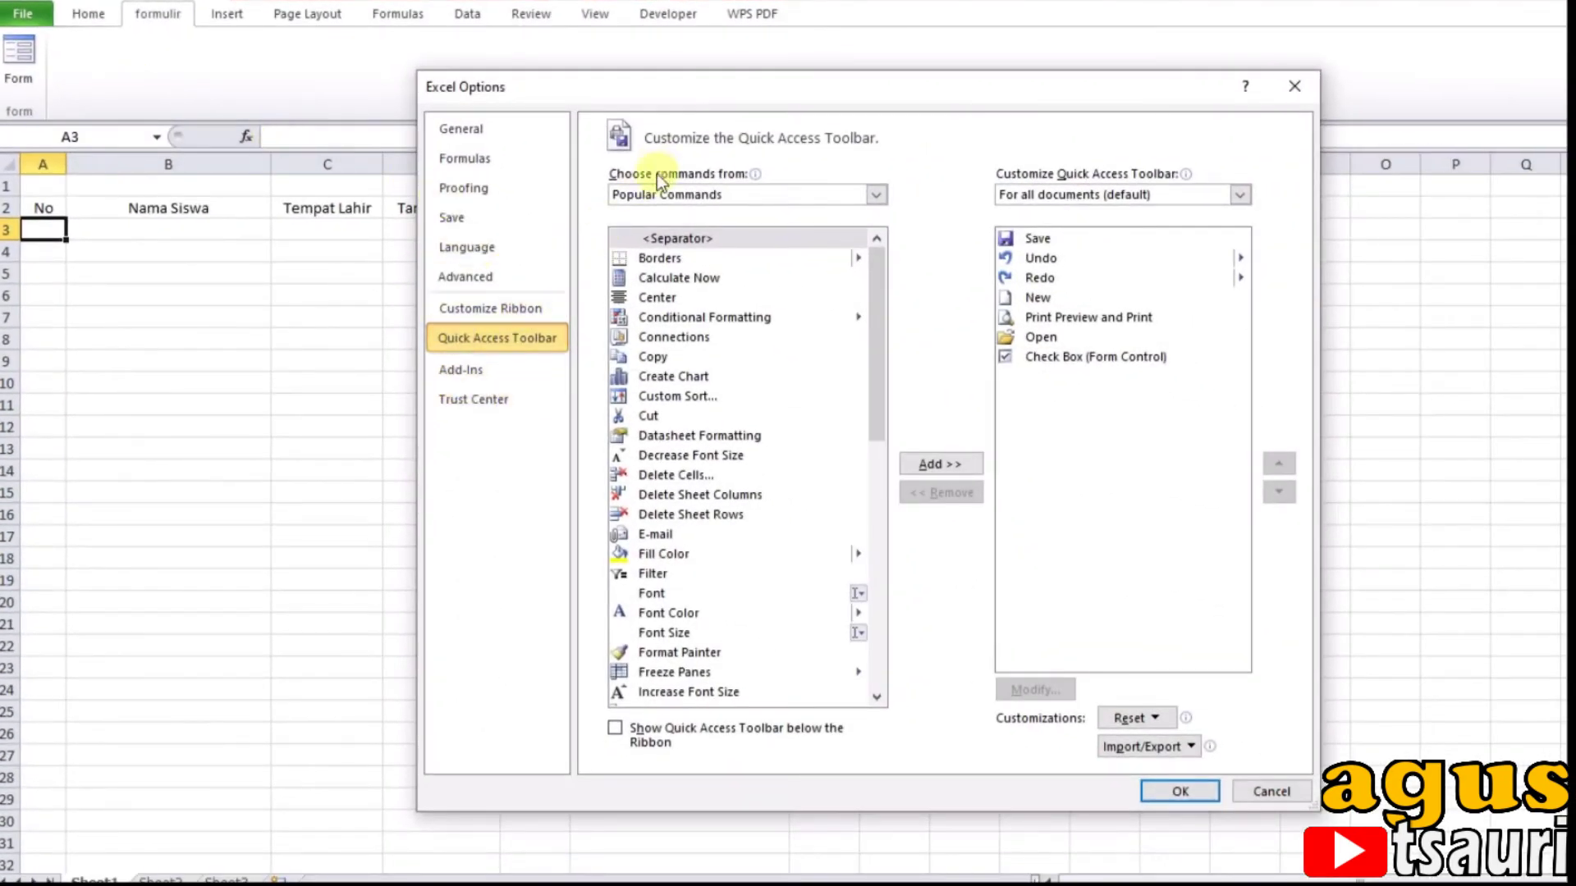
pyautogui.click(647, 197)
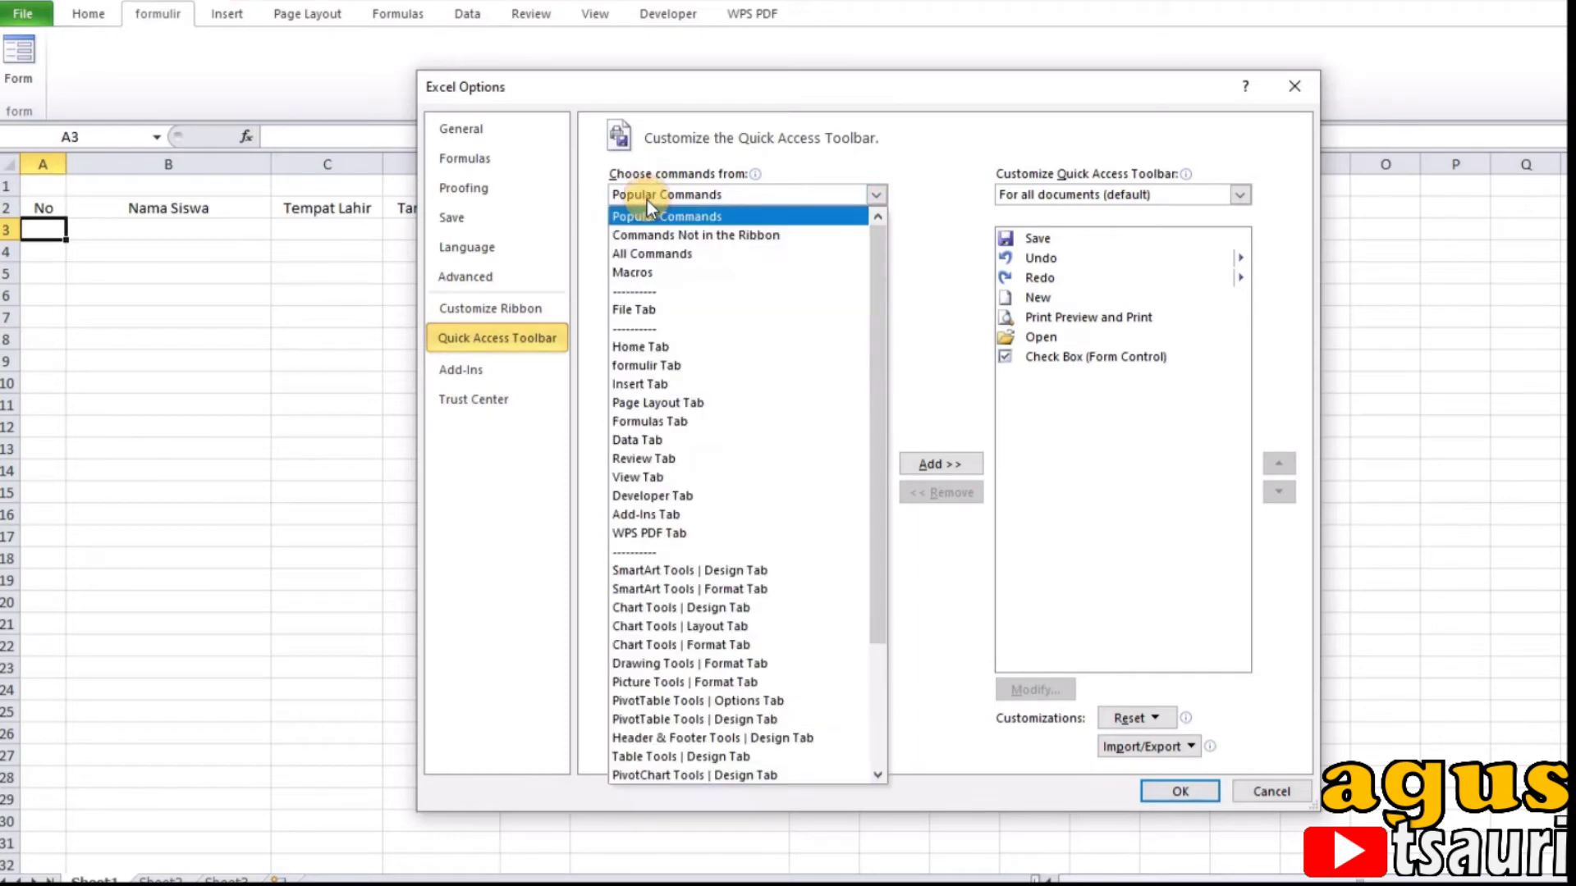
pyautogui.click(676, 234)
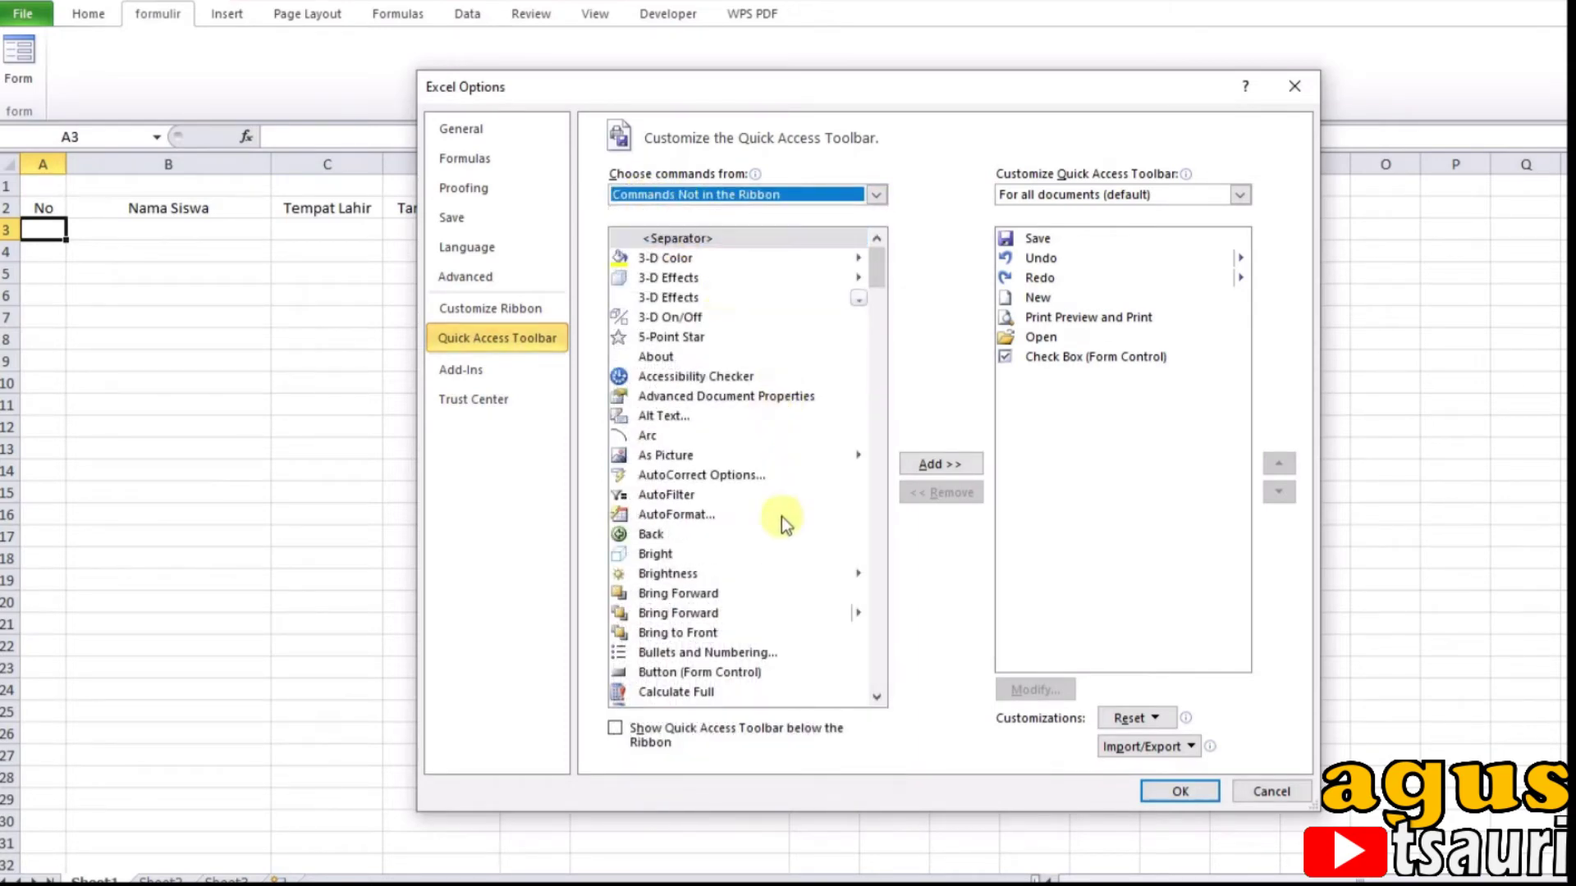
# Step: Select the Form... command in the list, then cancel Excel Options without changes
pyautogui.scroll(-3, 746, 522)
pyautogui.scroll(-3, 745, 522)
pyautogui.scroll(-3, 746, 522)
pyautogui.scroll(-5, 745, 522)
pyautogui.scroll(-3, 745, 522)
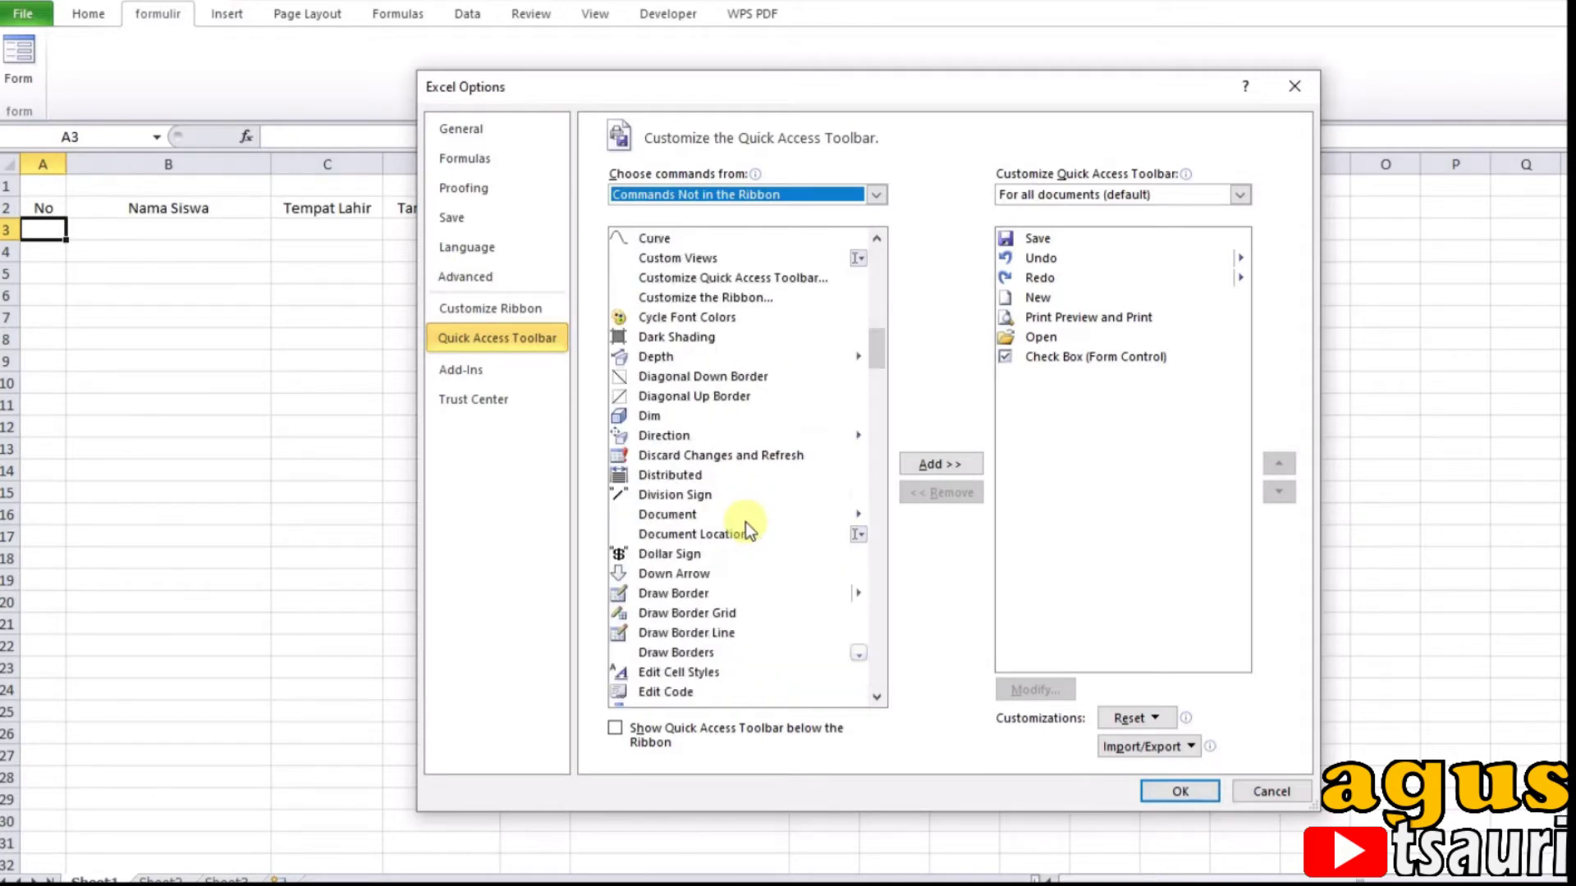
pyautogui.scroll(-5, 745, 522)
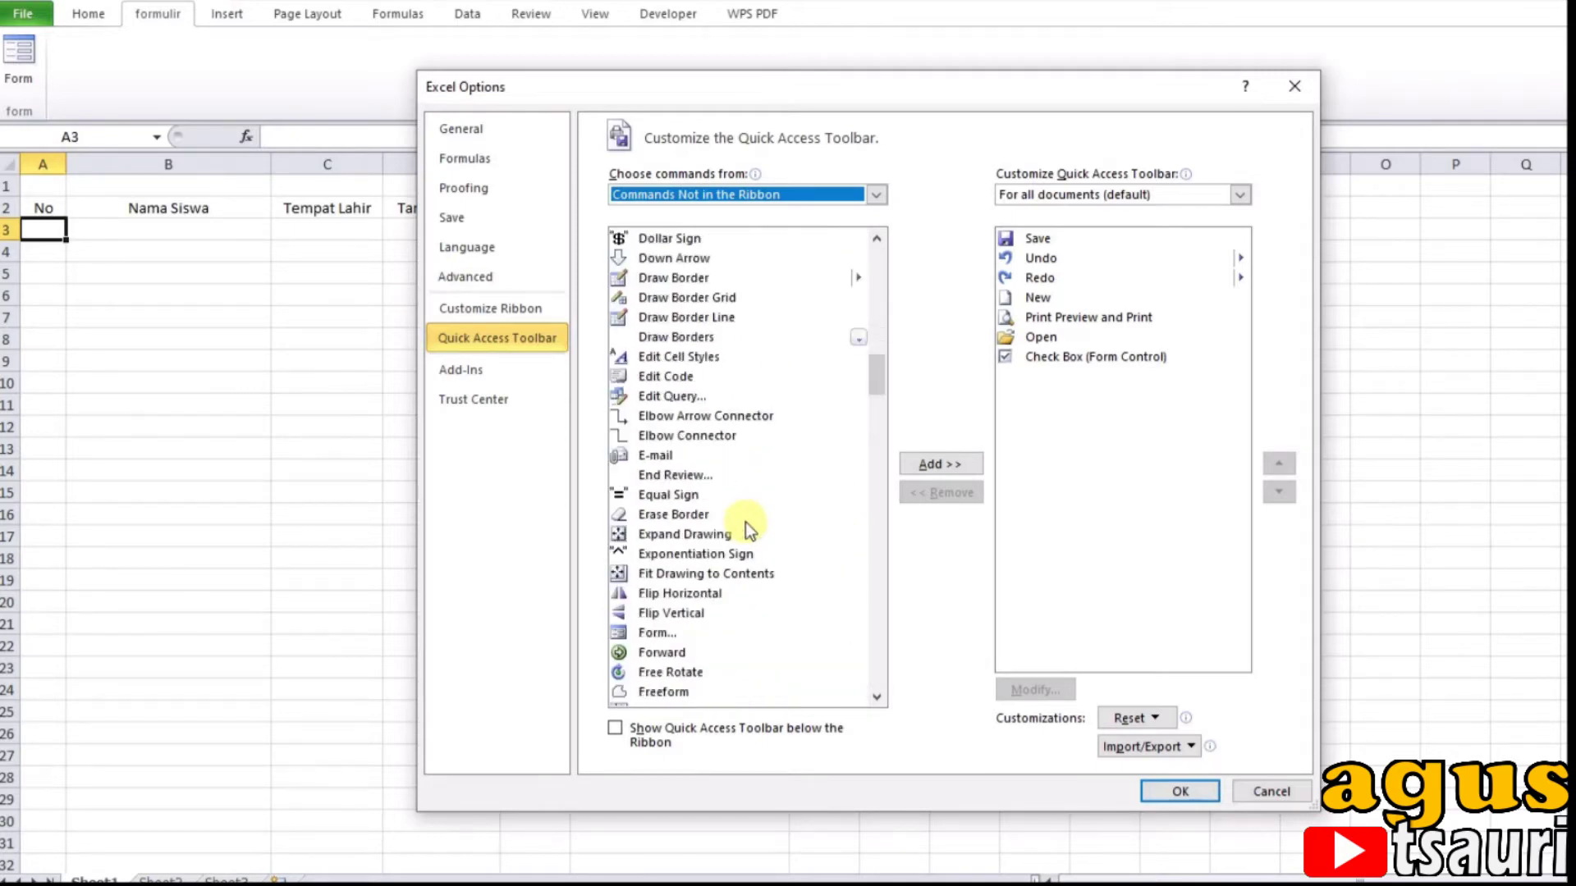
pyautogui.click(663, 633)
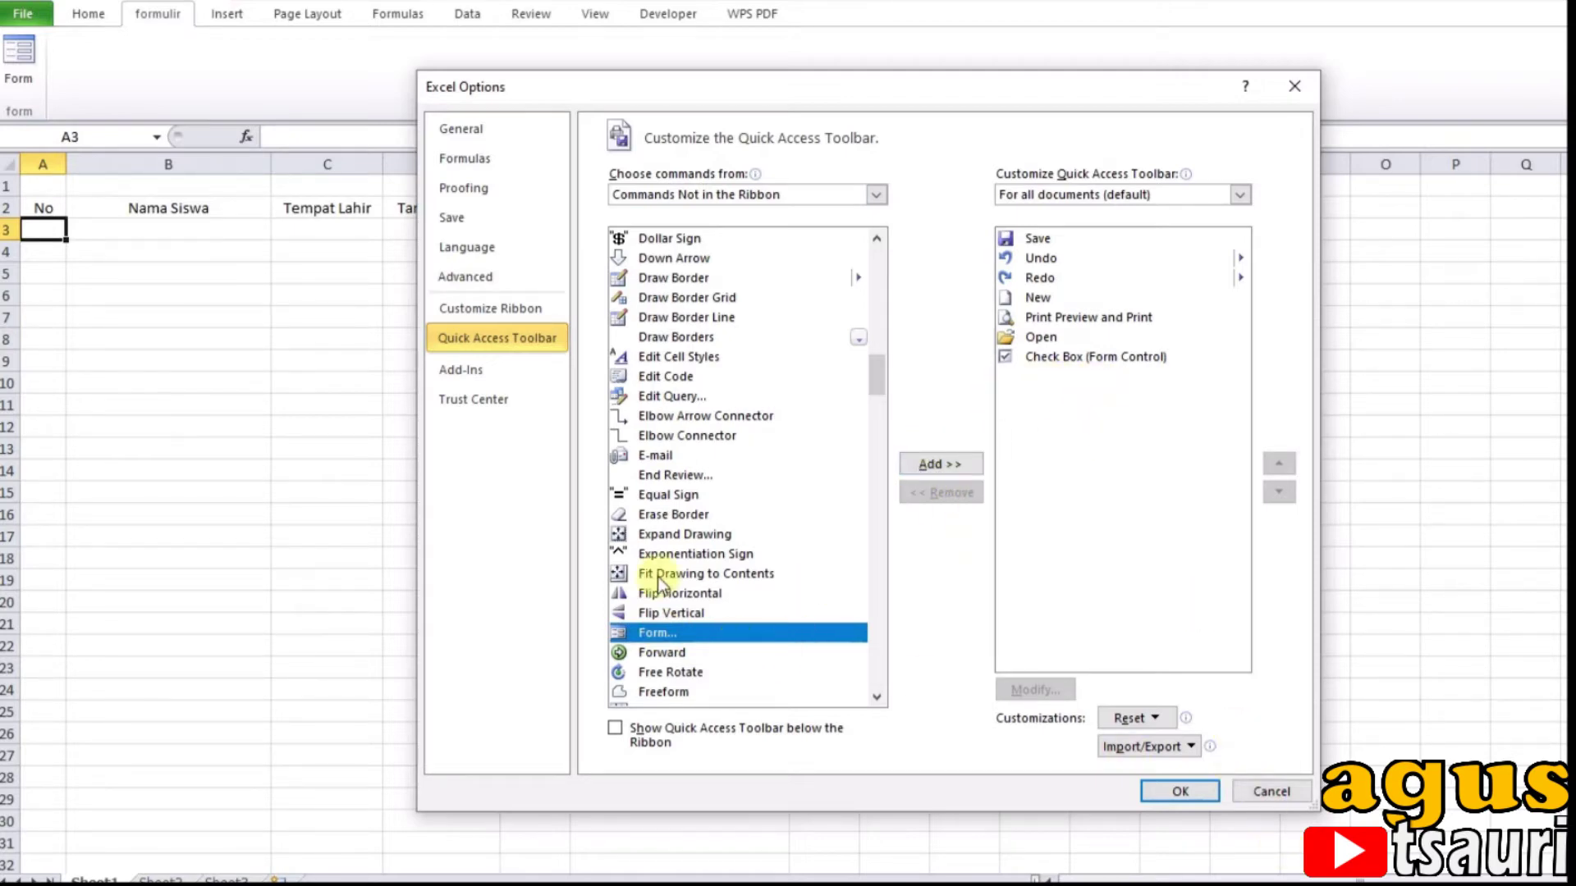
pyautogui.click(1273, 792)
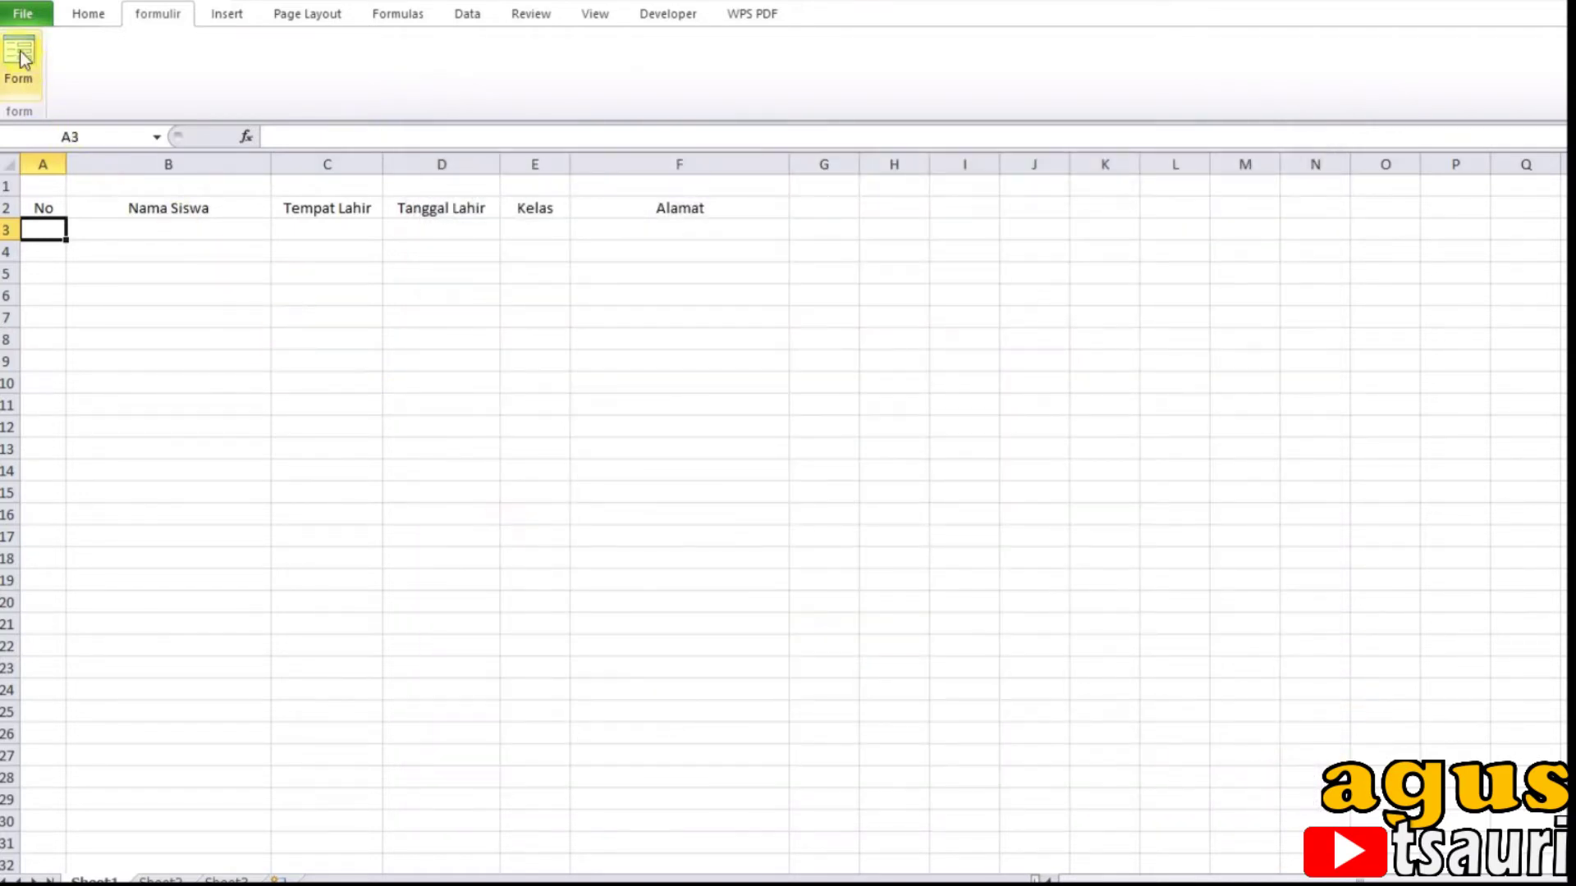
# Step: Open the data form, accept row 2 as field labels, and move the form aside
pyautogui.click(19, 54)
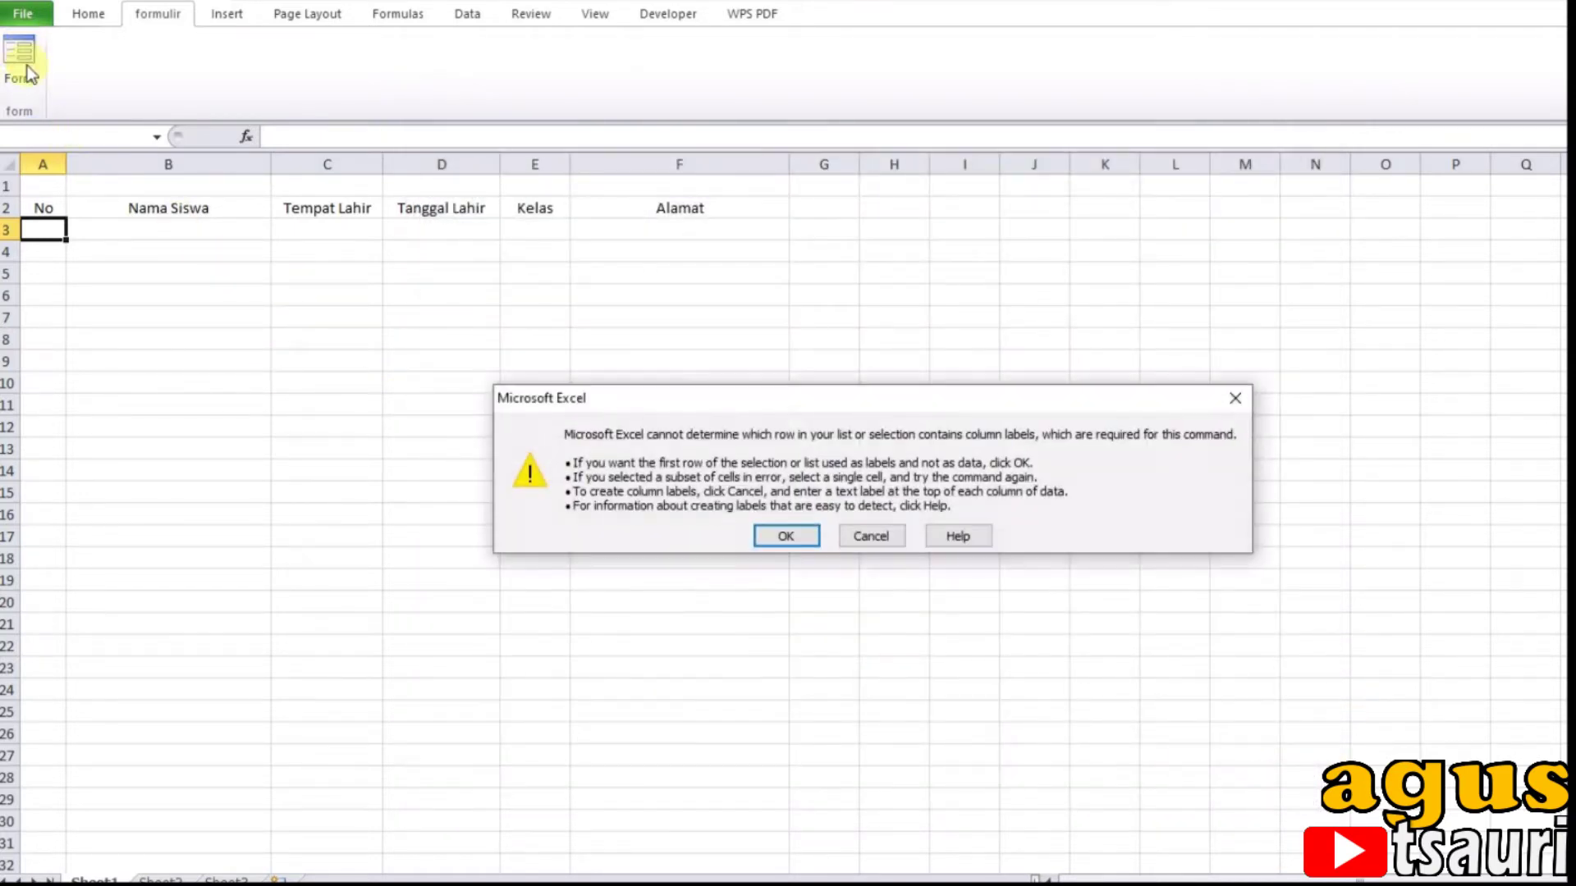
pyautogui.click(804, 538)
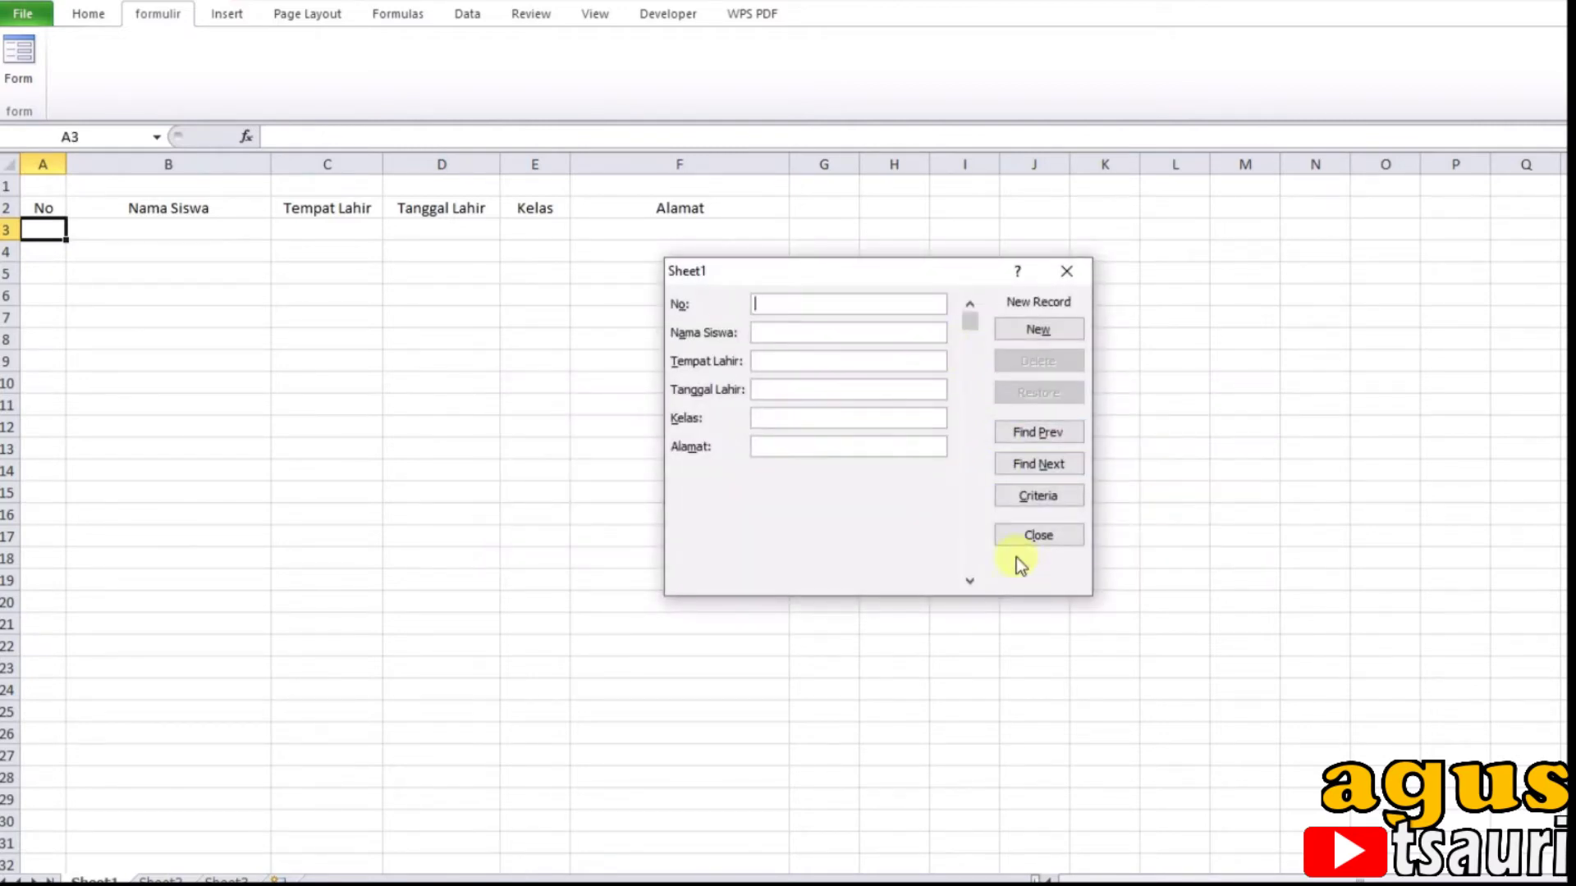
pyautogui.moveTo(747, 276)
pyautogui.mouseDown()
pyautogui.moveTo(985, 267)
pyautogui.moveTo(838, 304)
pyautogui.mouseUp()
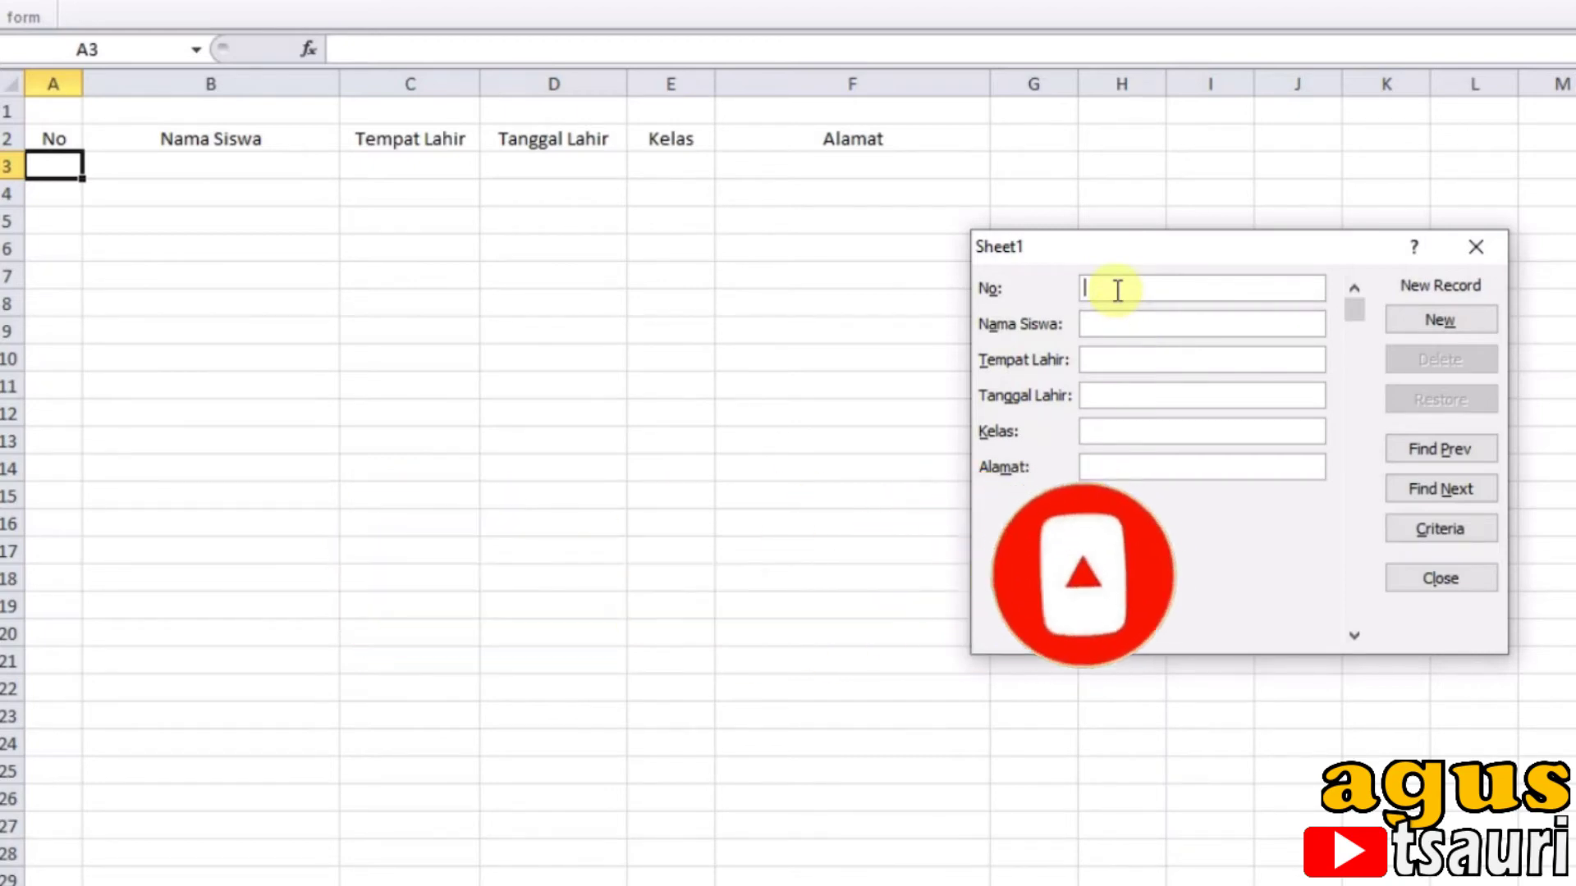
# Step: Add record No 1 (Pasuruan, 12/03/2009, class 2) with the student's name and address
pyautogui.write('1')
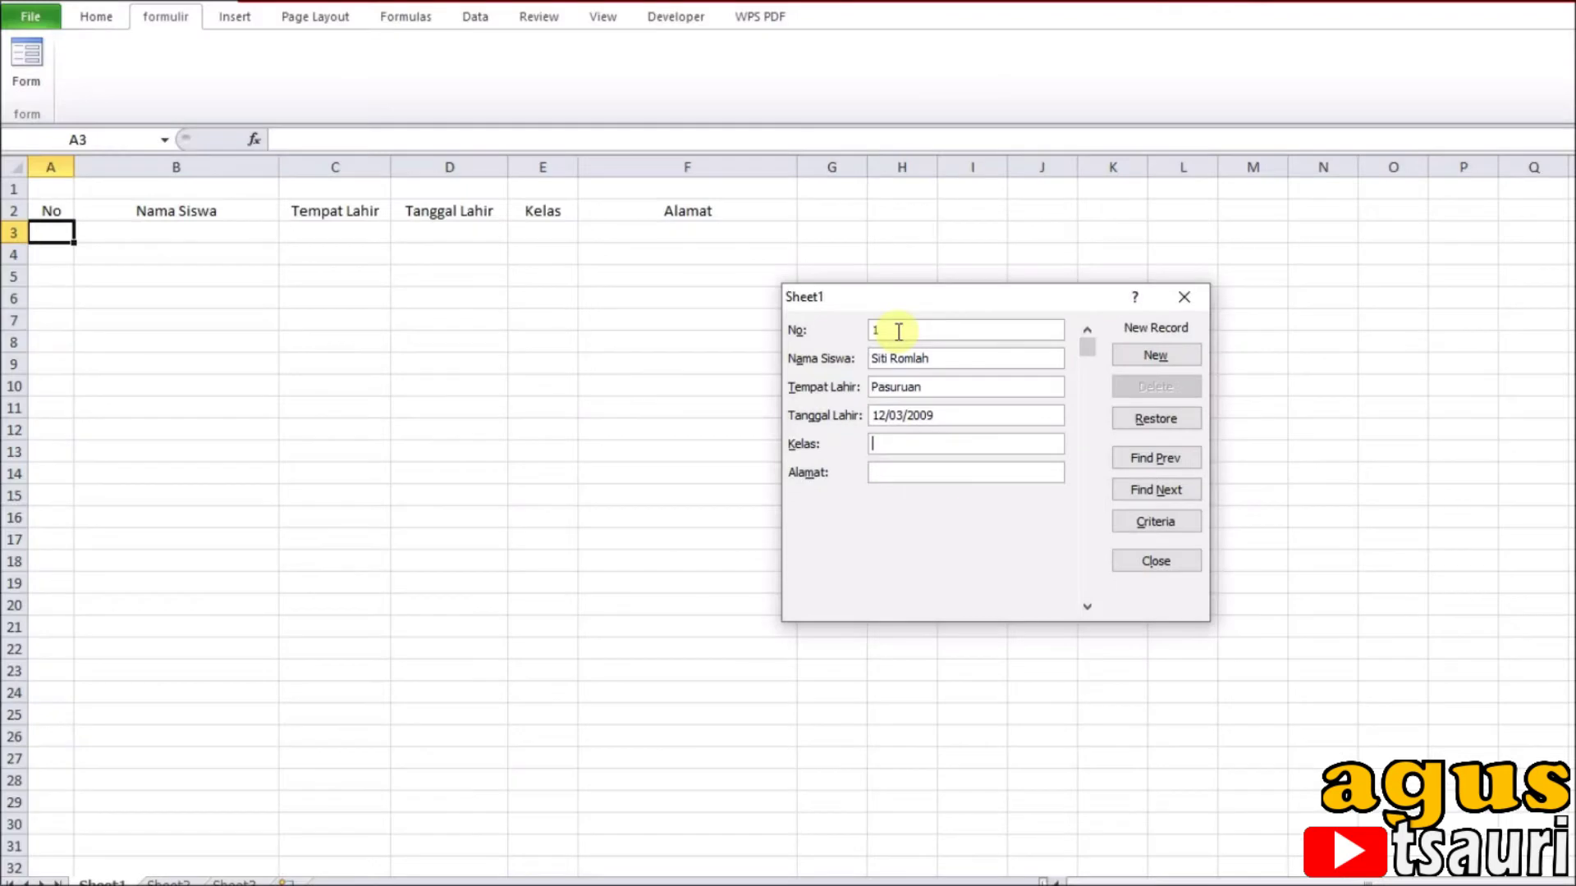
pyautogui.write('Dusun Turi Desa Toyaning')
pyautogui.press('Return')
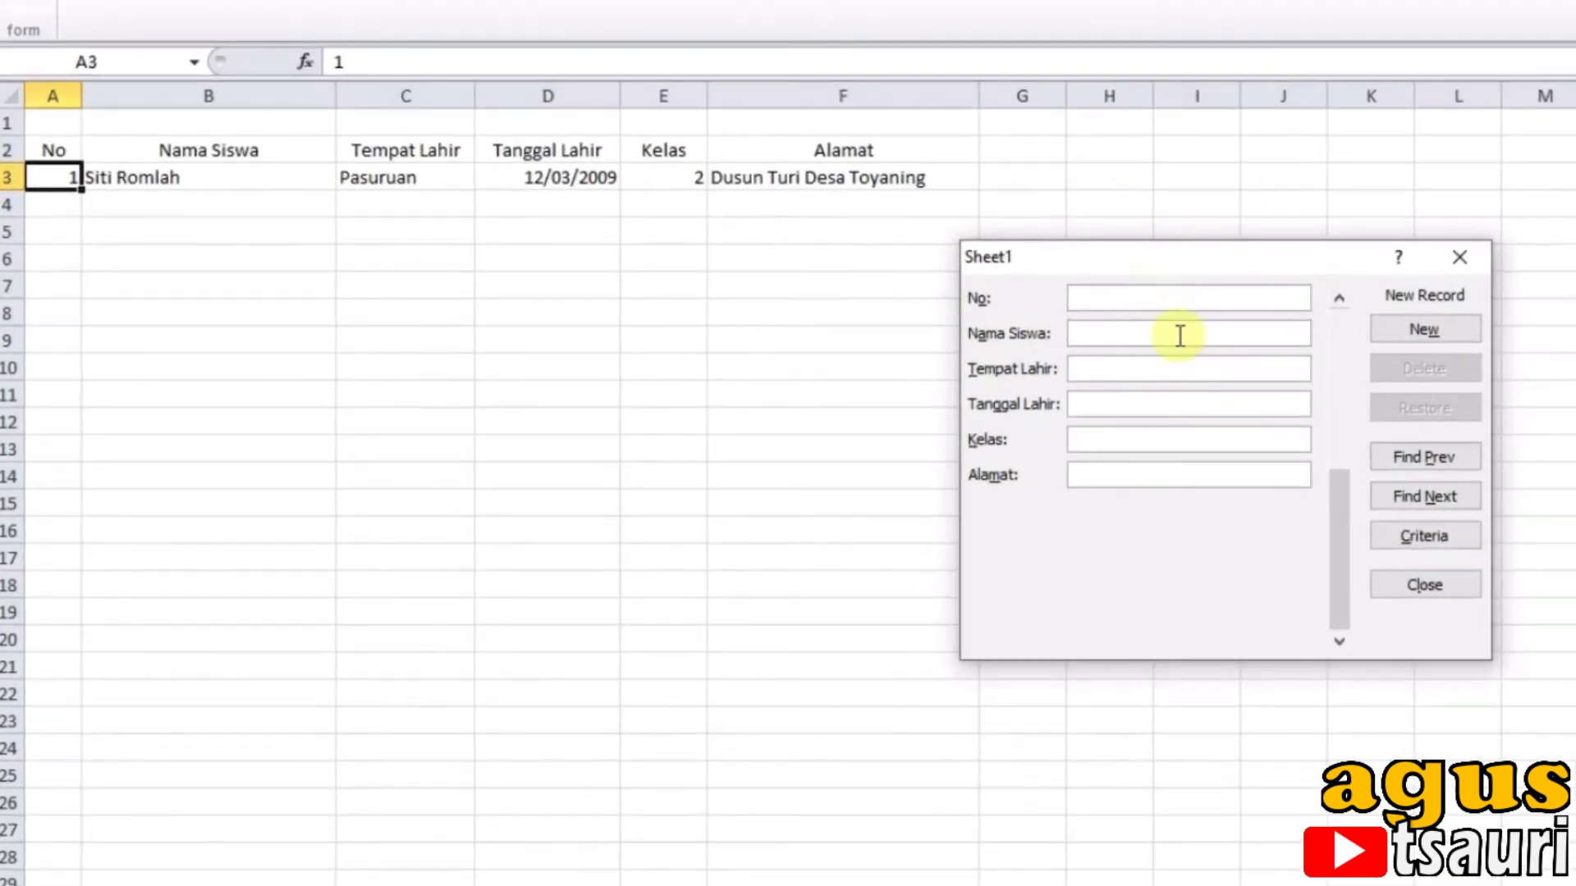
# Step: Enter No 2 and the student's name in the form, correcting a typo
pyautogui.write('2')
pyautogui.click(1180, 336)
pyautogui.press('Tab')
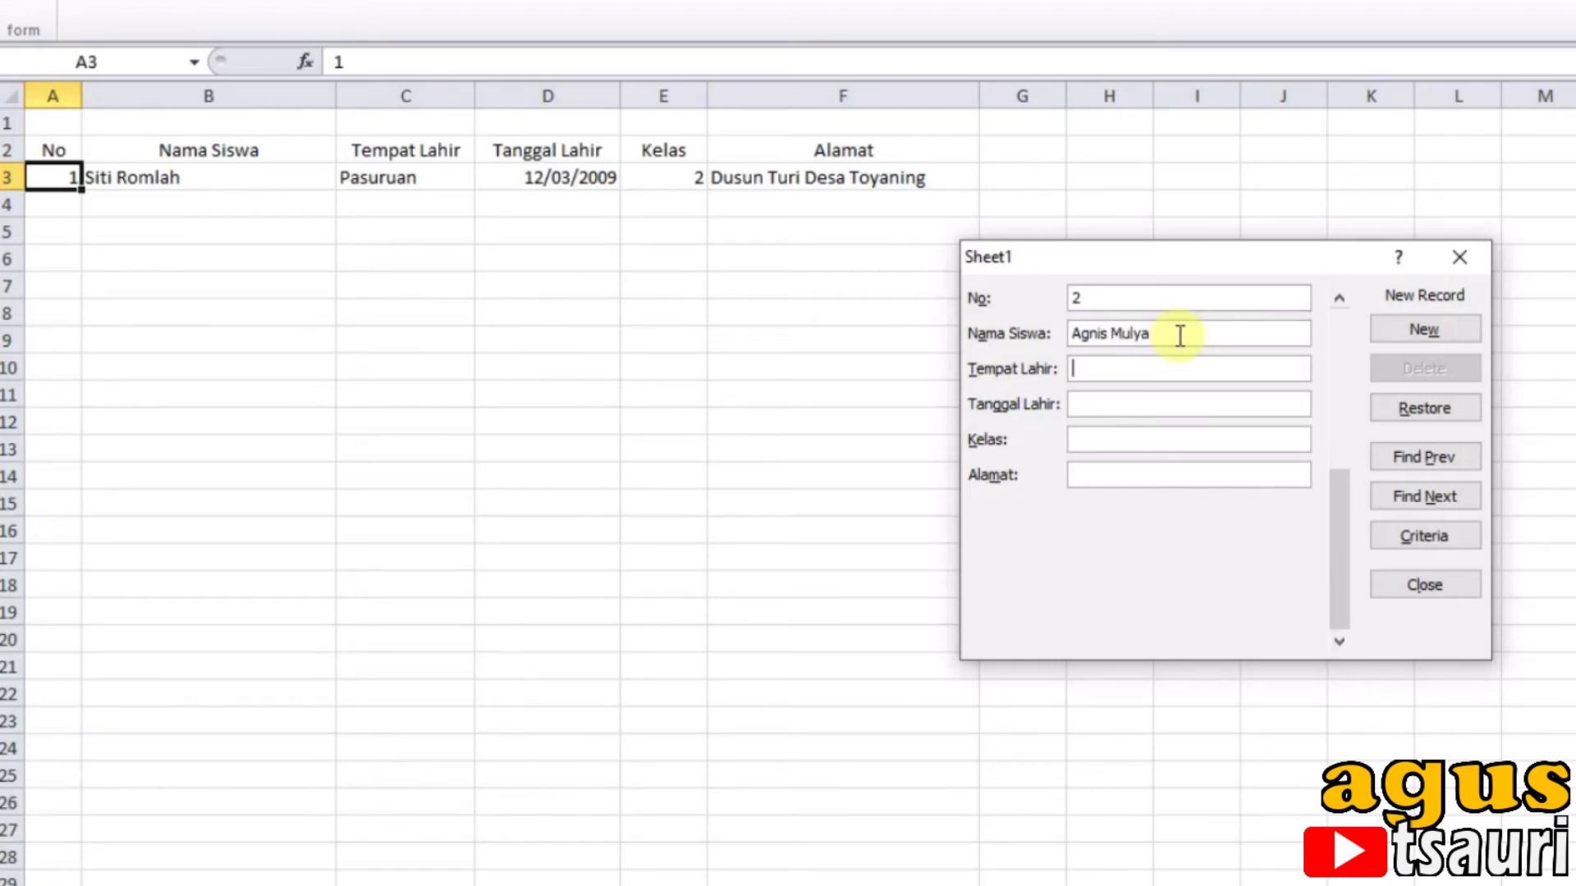
# Step: Fill in Magelang, 13/09/2008, class 3 and the address, then add the record
pyautogui.write('Magelang')
pyautogui.press('Tab')
pyautogui.write('13')
pyautogui.write('/09/2008')
pyautogui.press('Tab')
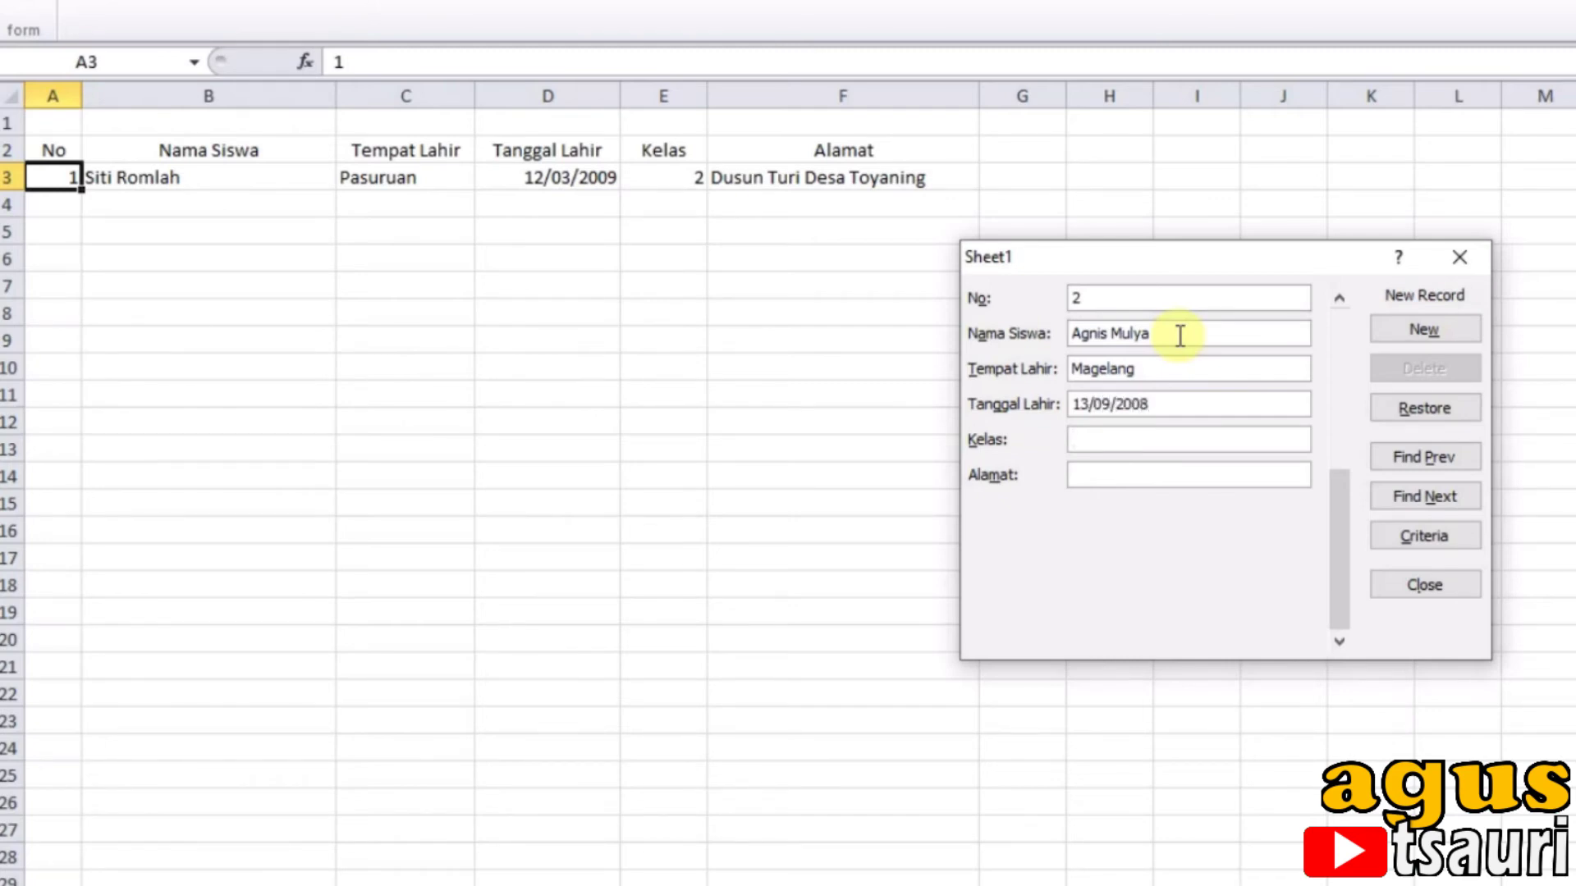
pyautogui.write('3')
pyautogui.press('Tab')
pyautogui.write('Jl. Niaga')
pyautogui.press('Return')
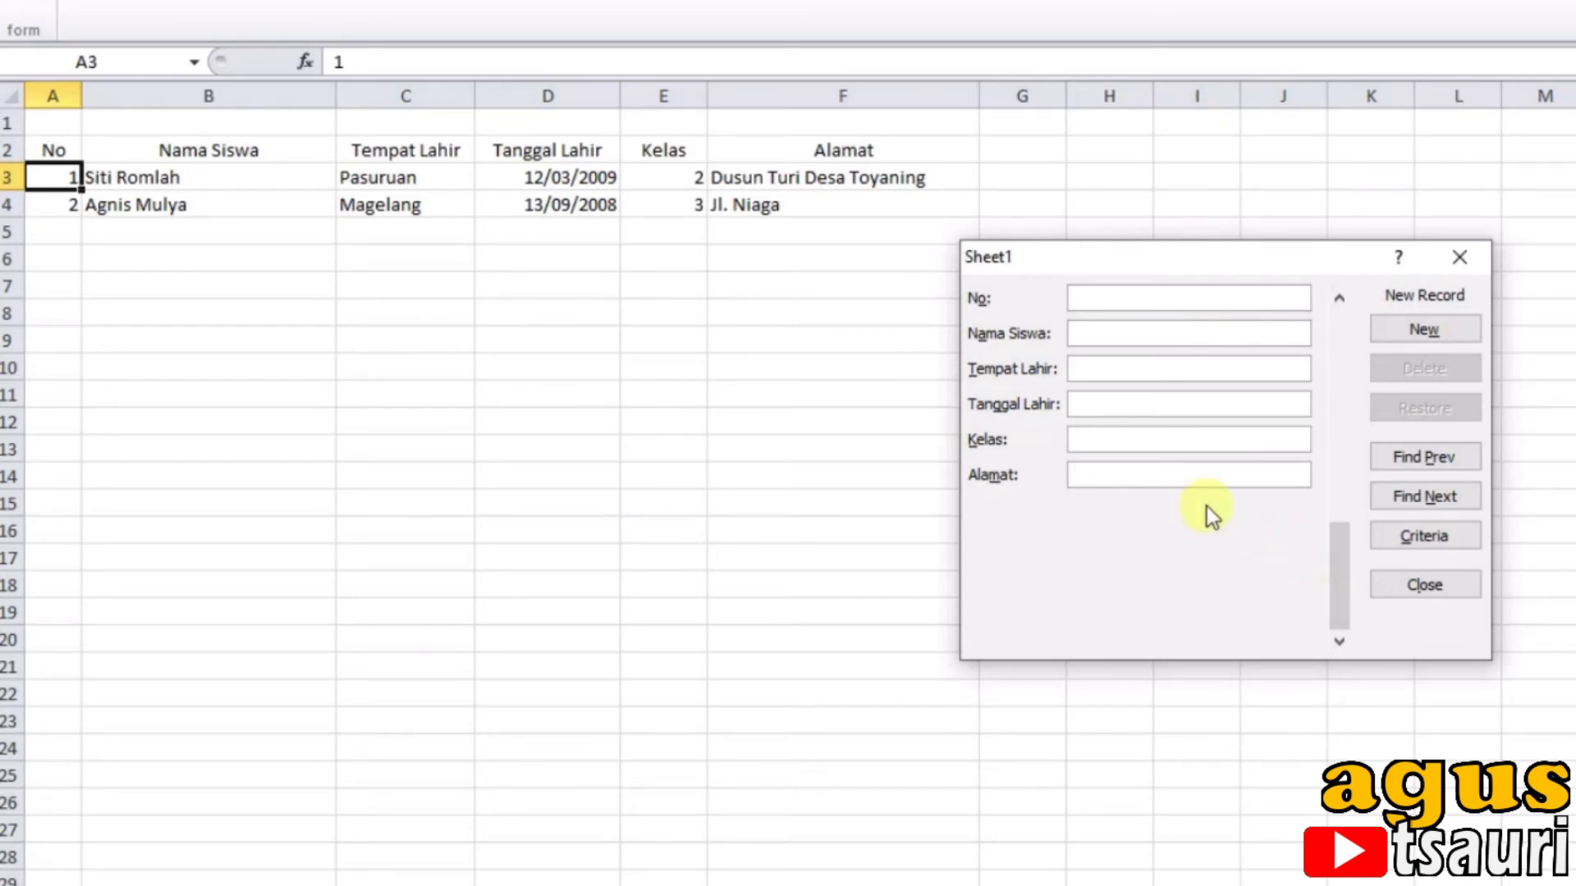
# Step: Go back to the first student's record and change its class from 2 to 3
pyautogui.click(1410, 465)
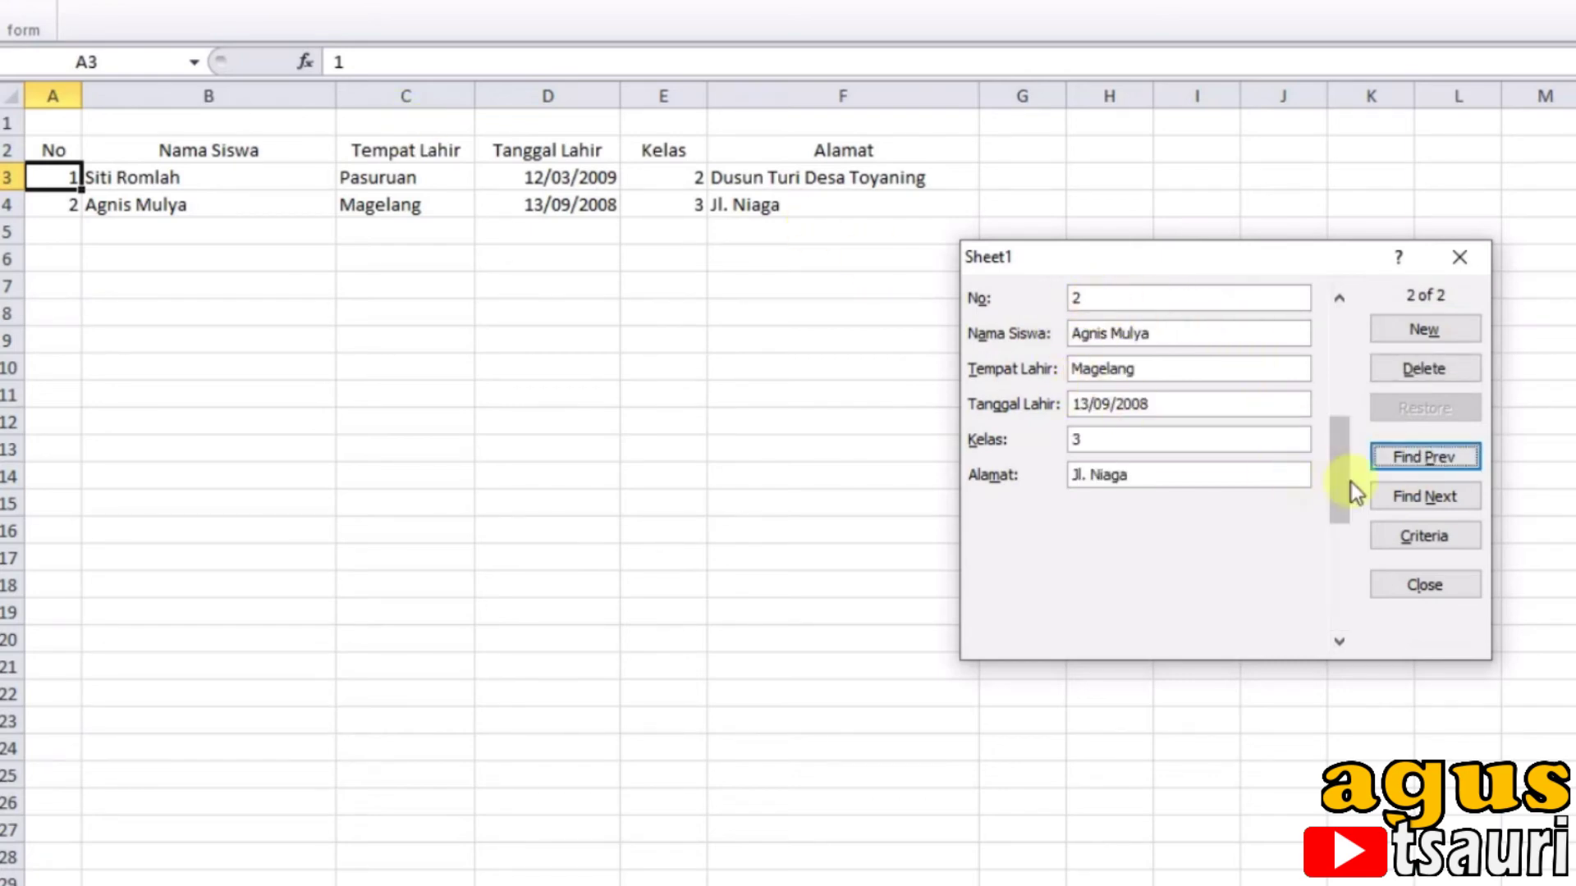
pyautogui.click(1377, 458)
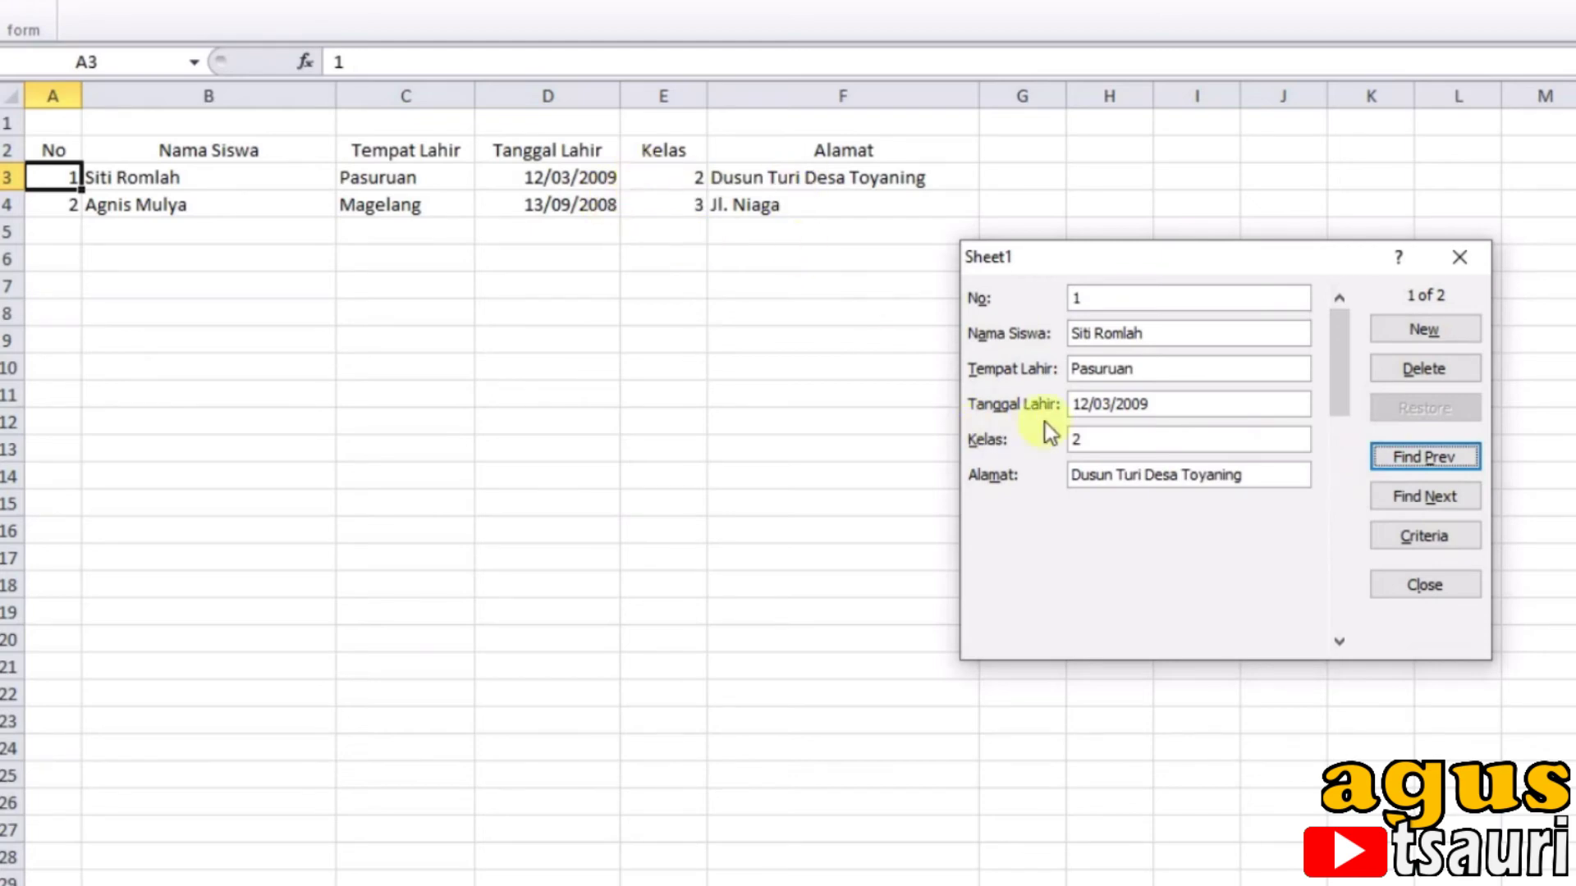
pyautogui.click(1097, 440)
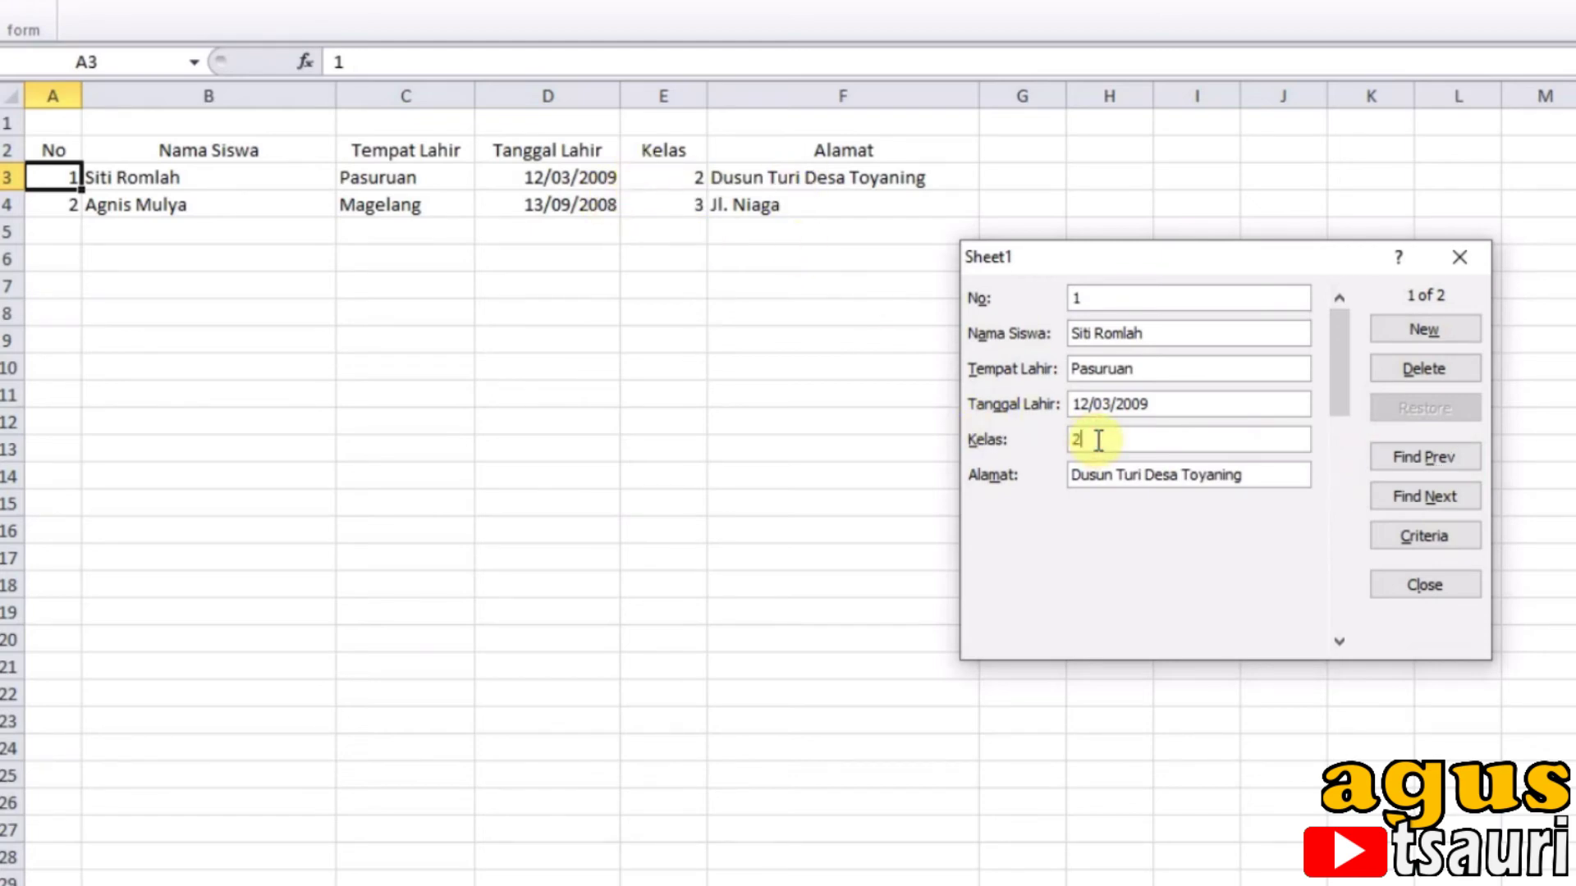
pyautogui.press('BackSpace')
pyautogui.write('3')
pyautogui.press('Return')
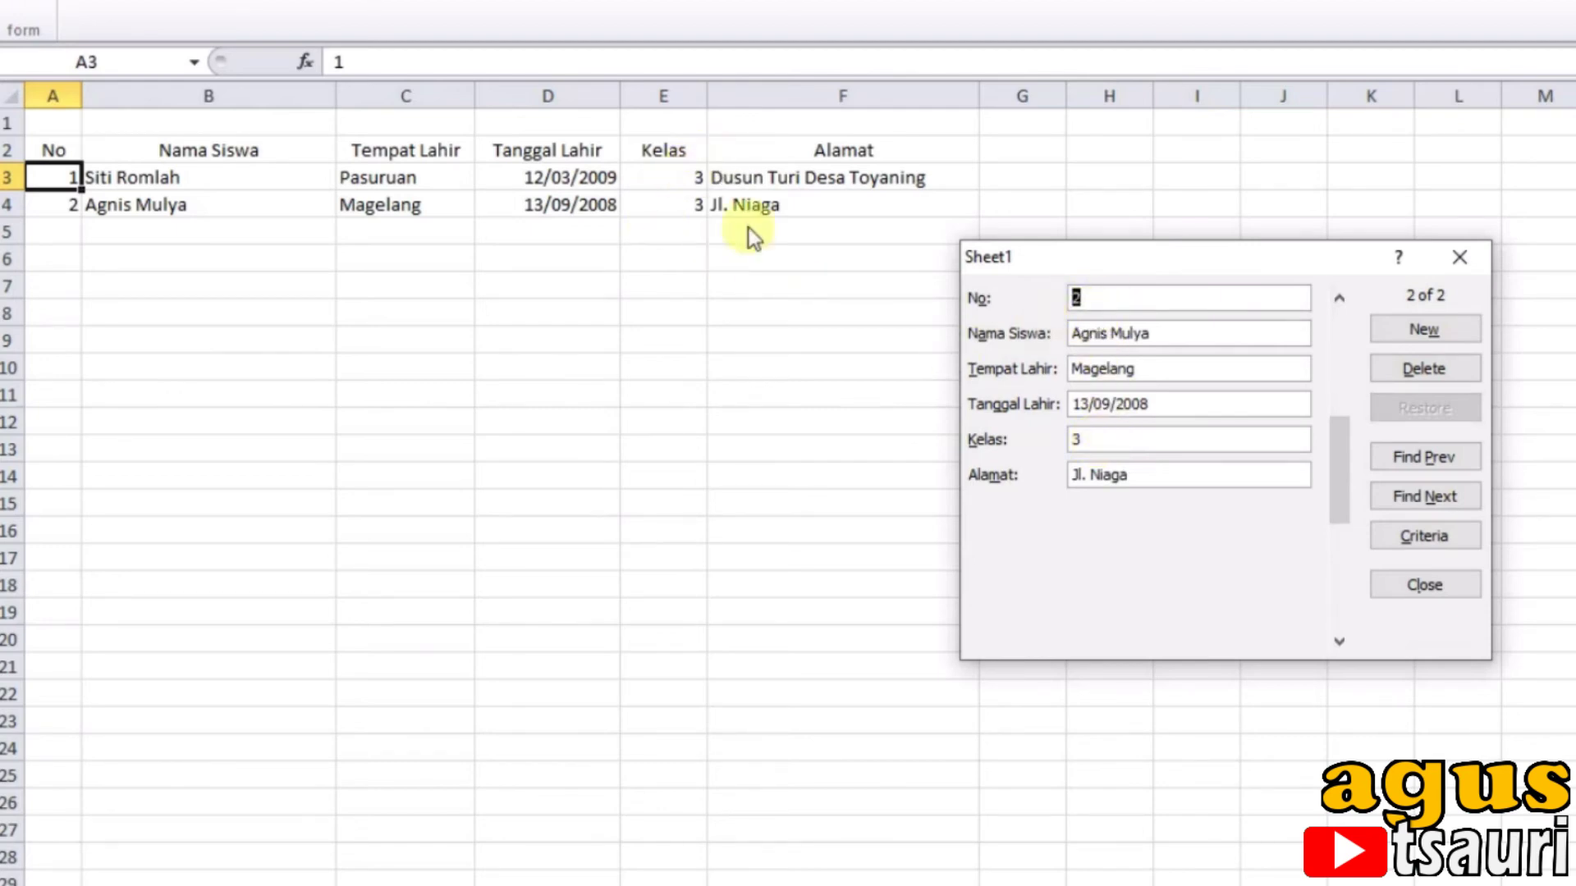
# Step: Change the first student's birthplace from Pasuruan to Jember, then close the form
pyautogui.click(1420, 461)
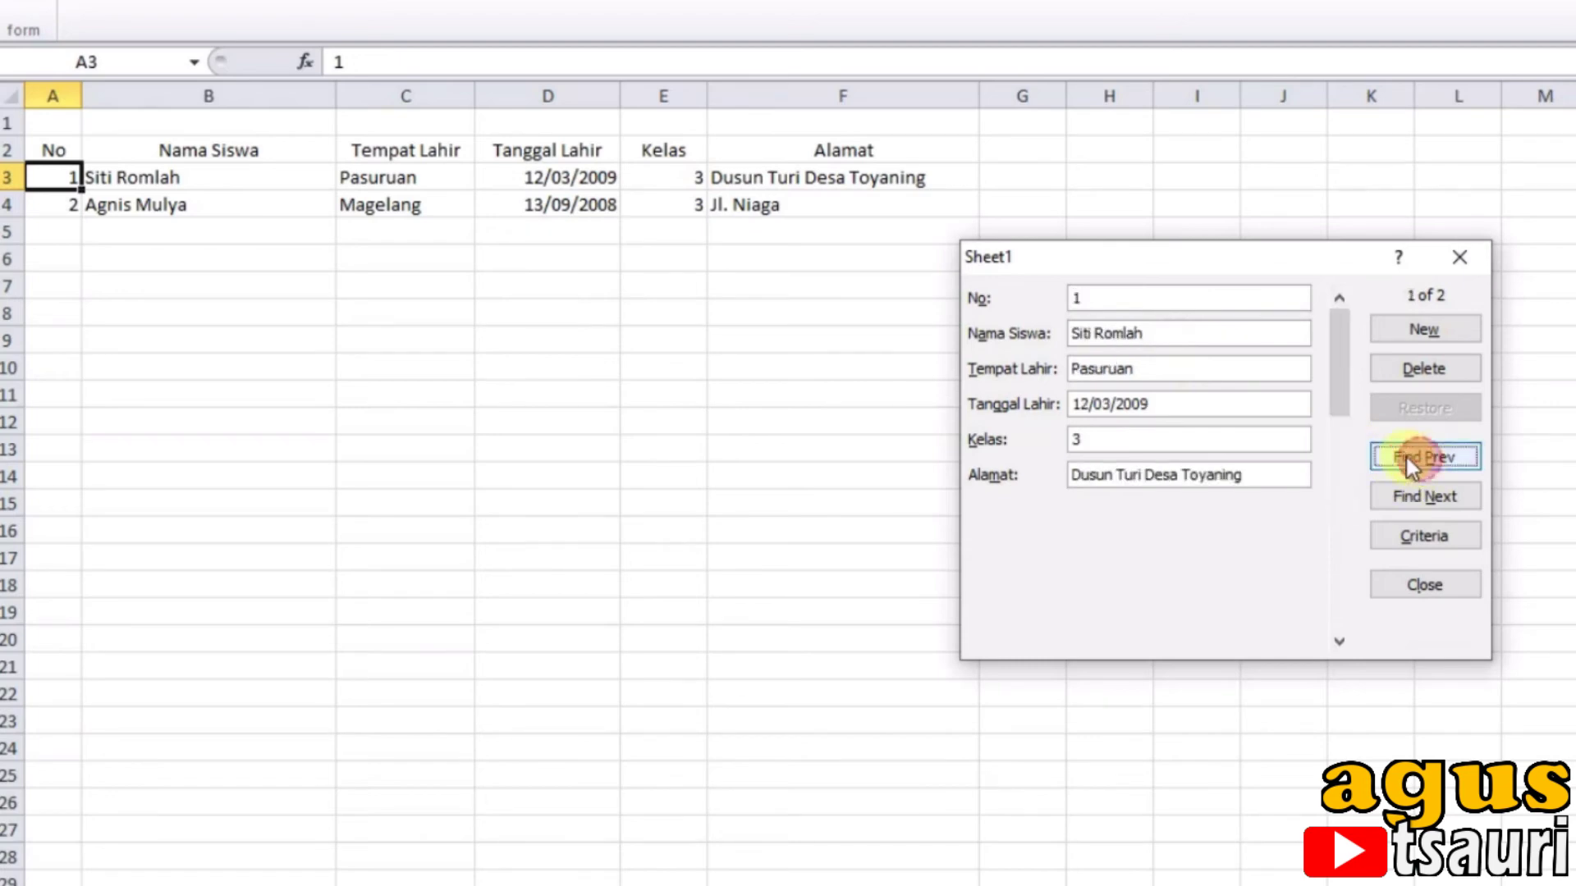
pyautogui.moveTo(1158, 370); pyautogui.dragTo(1058, 365)
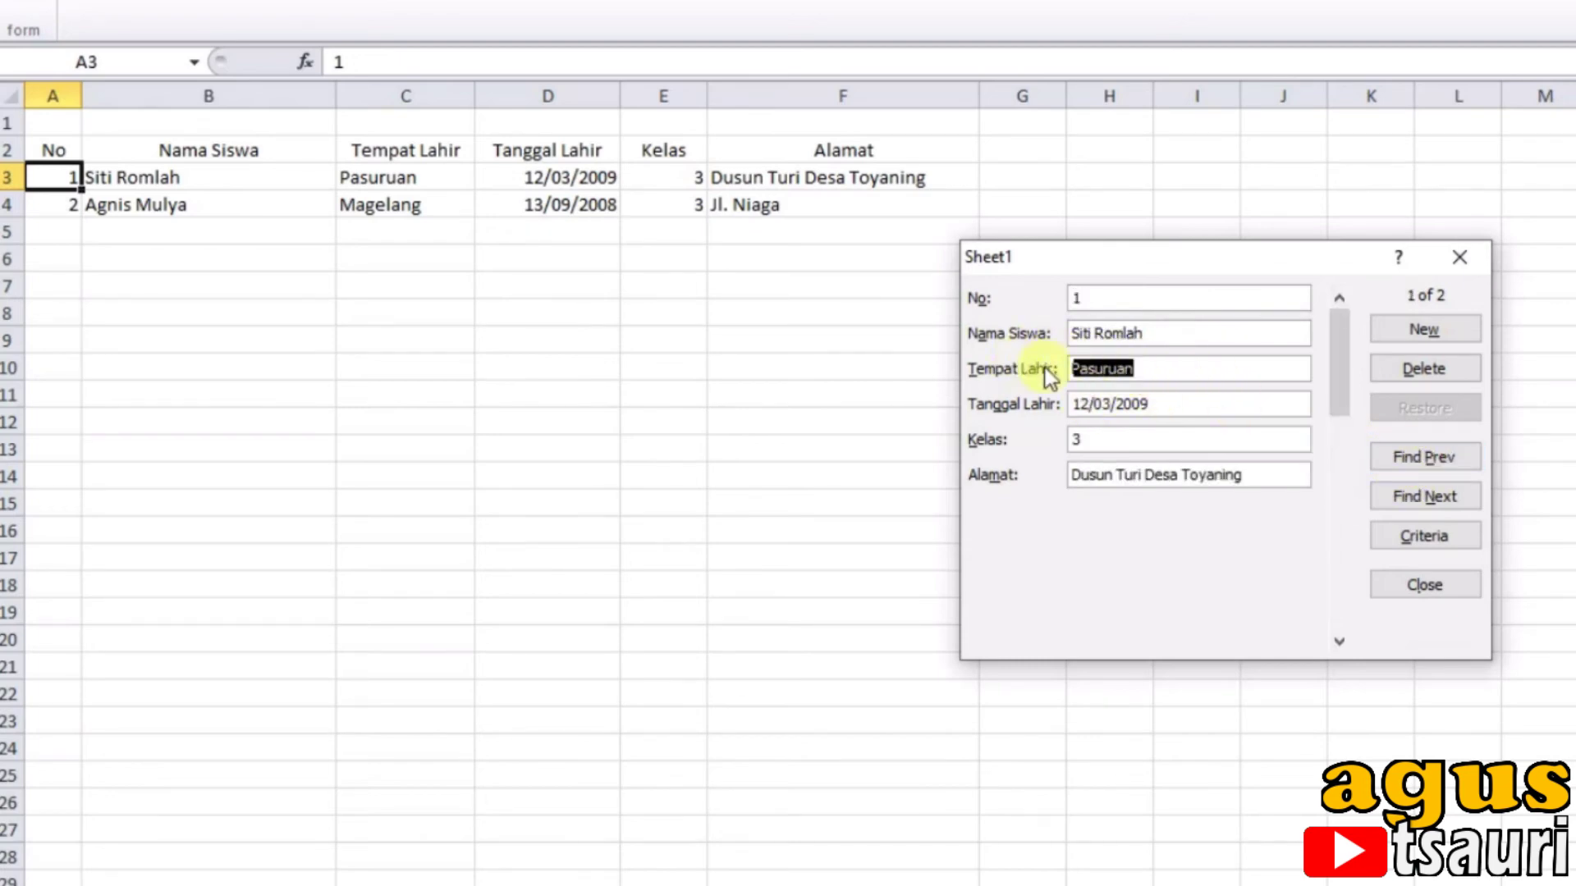
pyautogui.write('Jember')
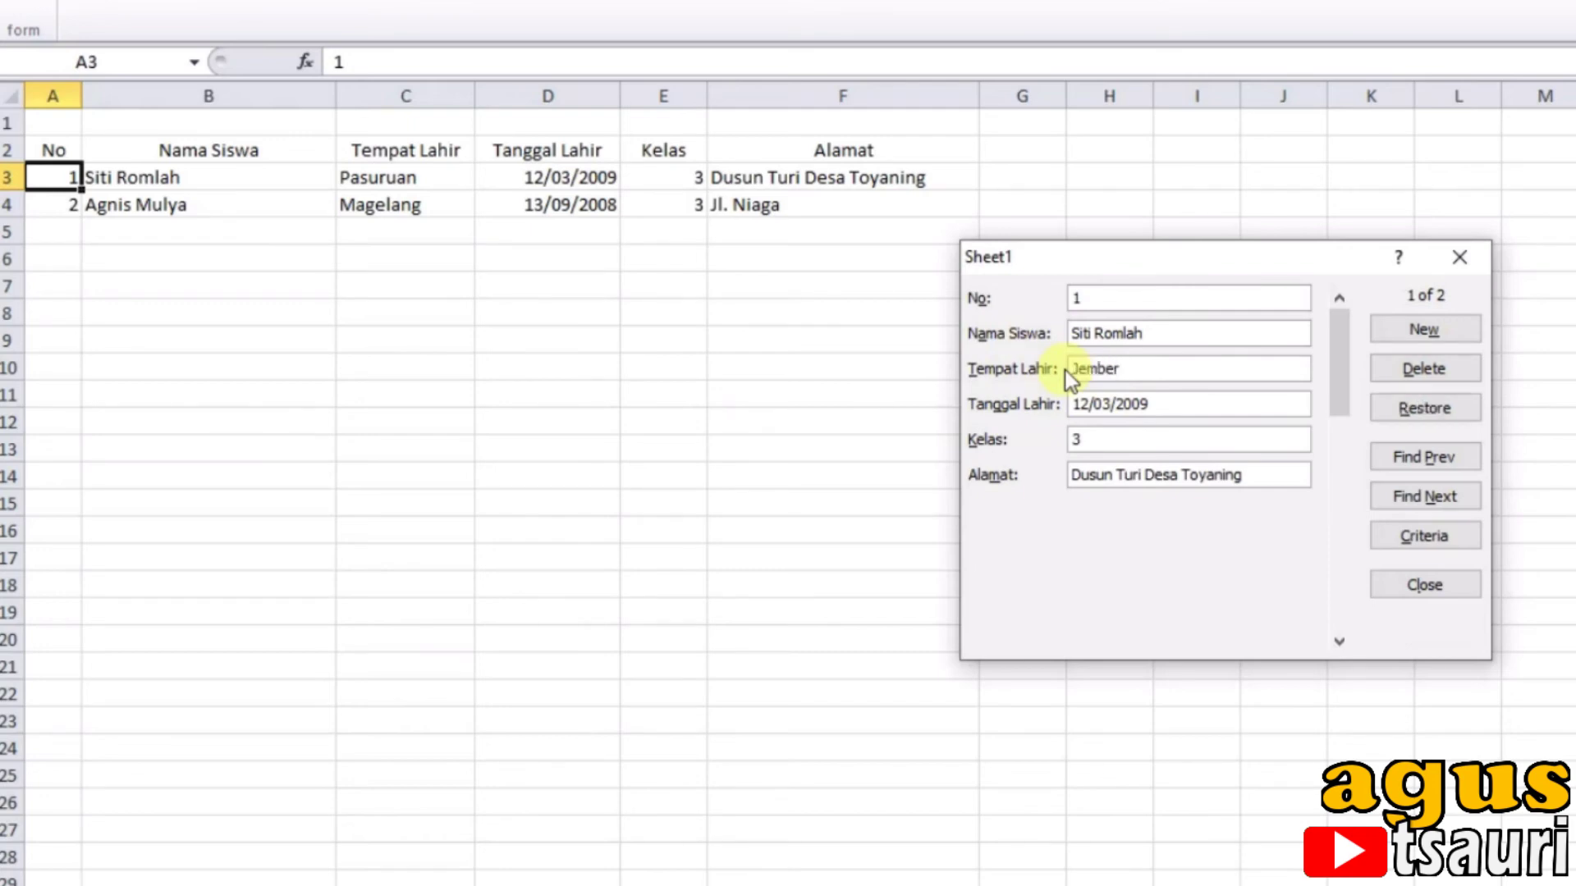
pyautogui.press('Return')
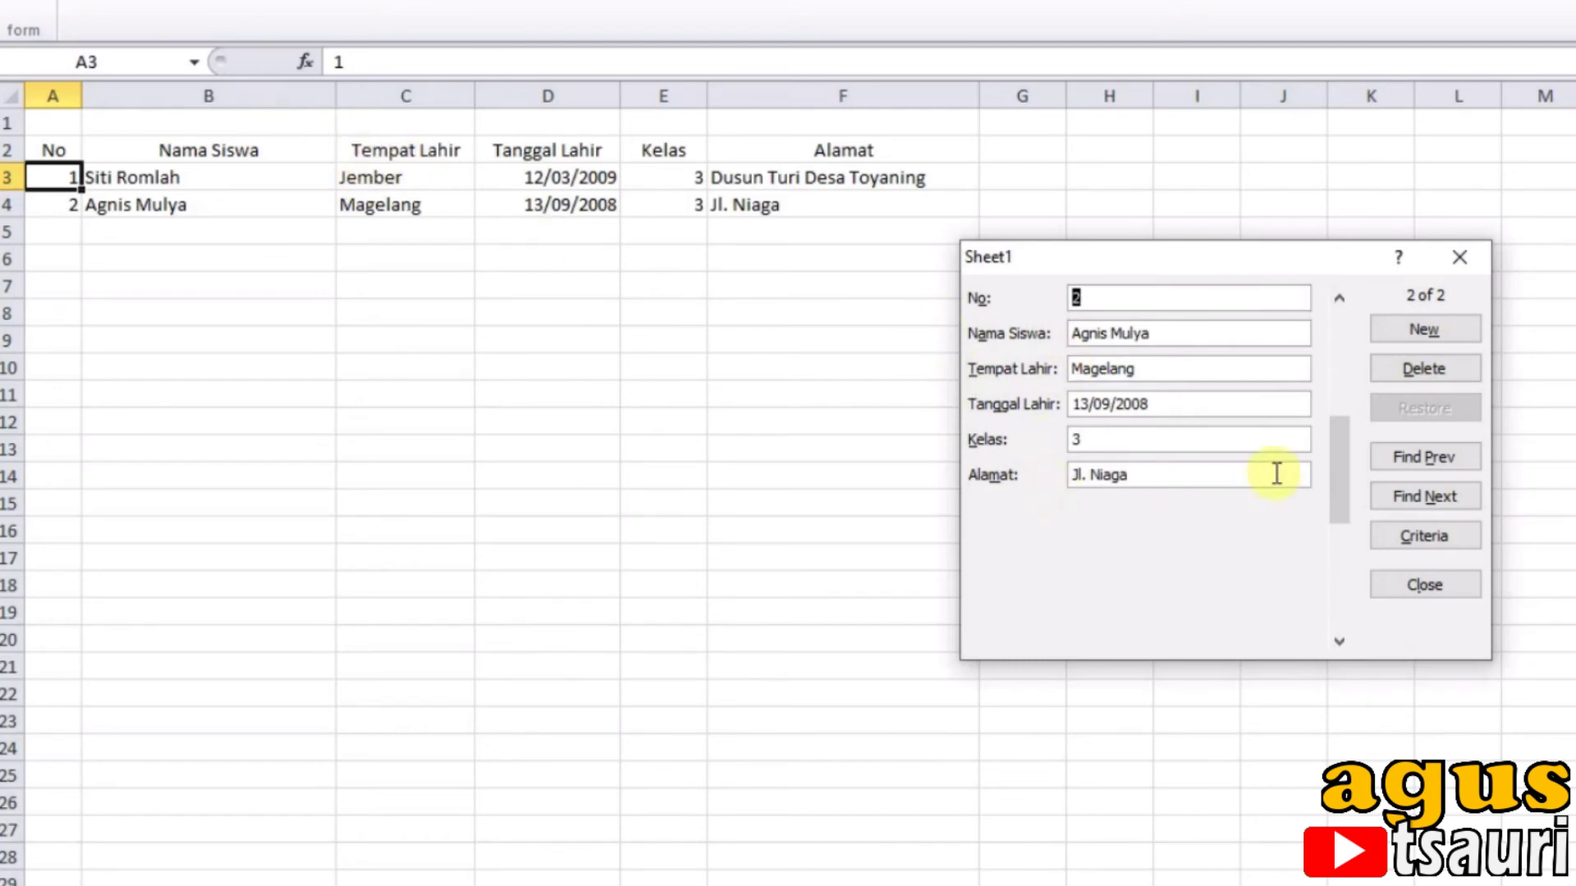
pyautogui.click(1429, 461)
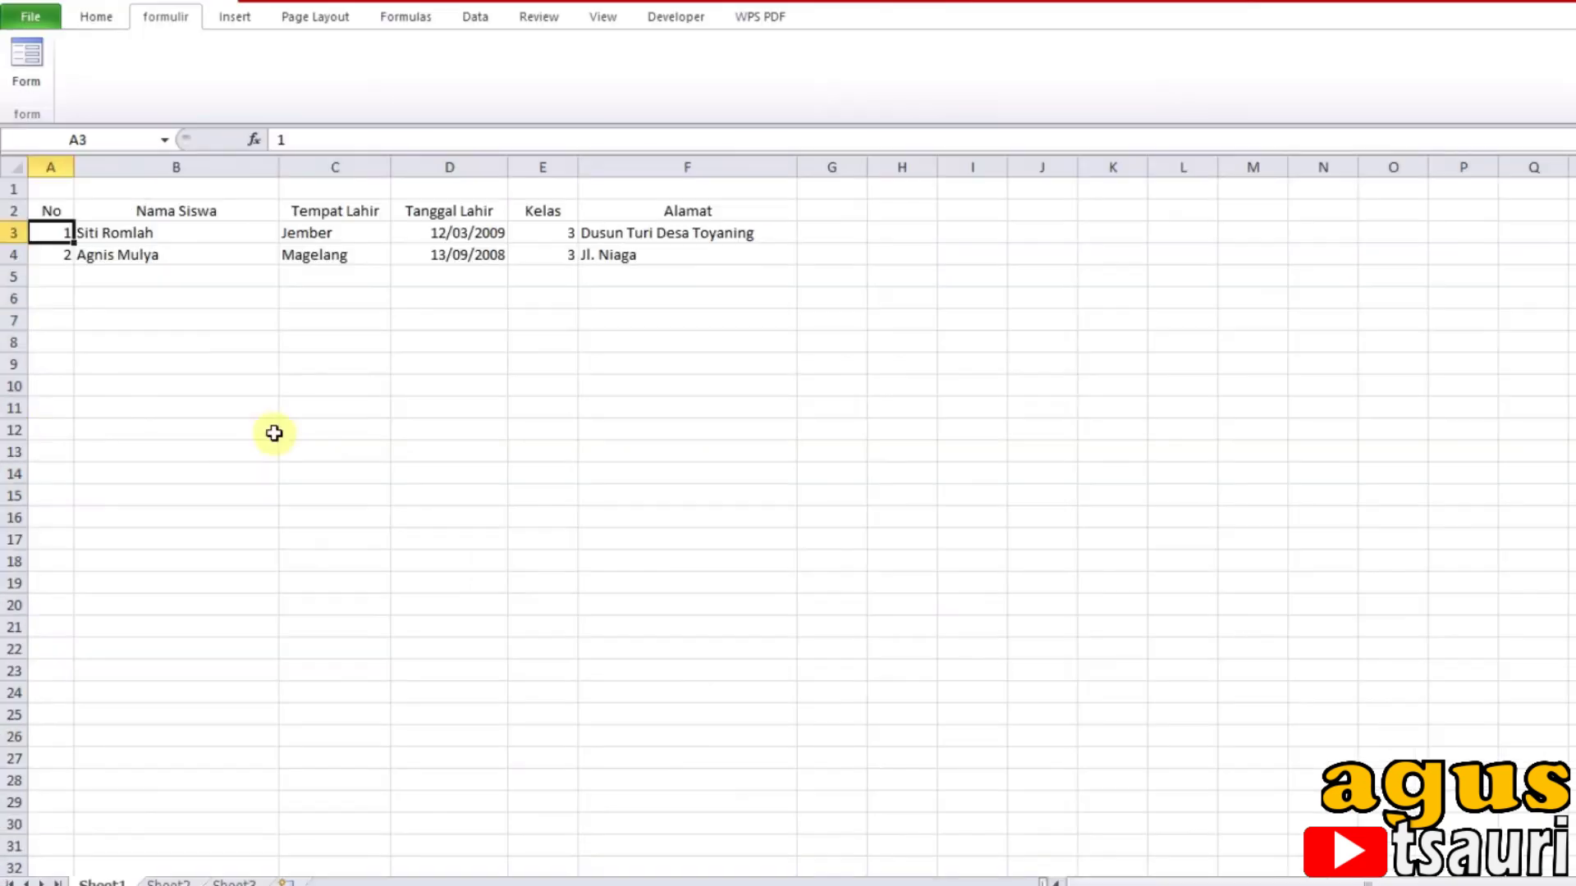
pyautogui.click(272, 430)
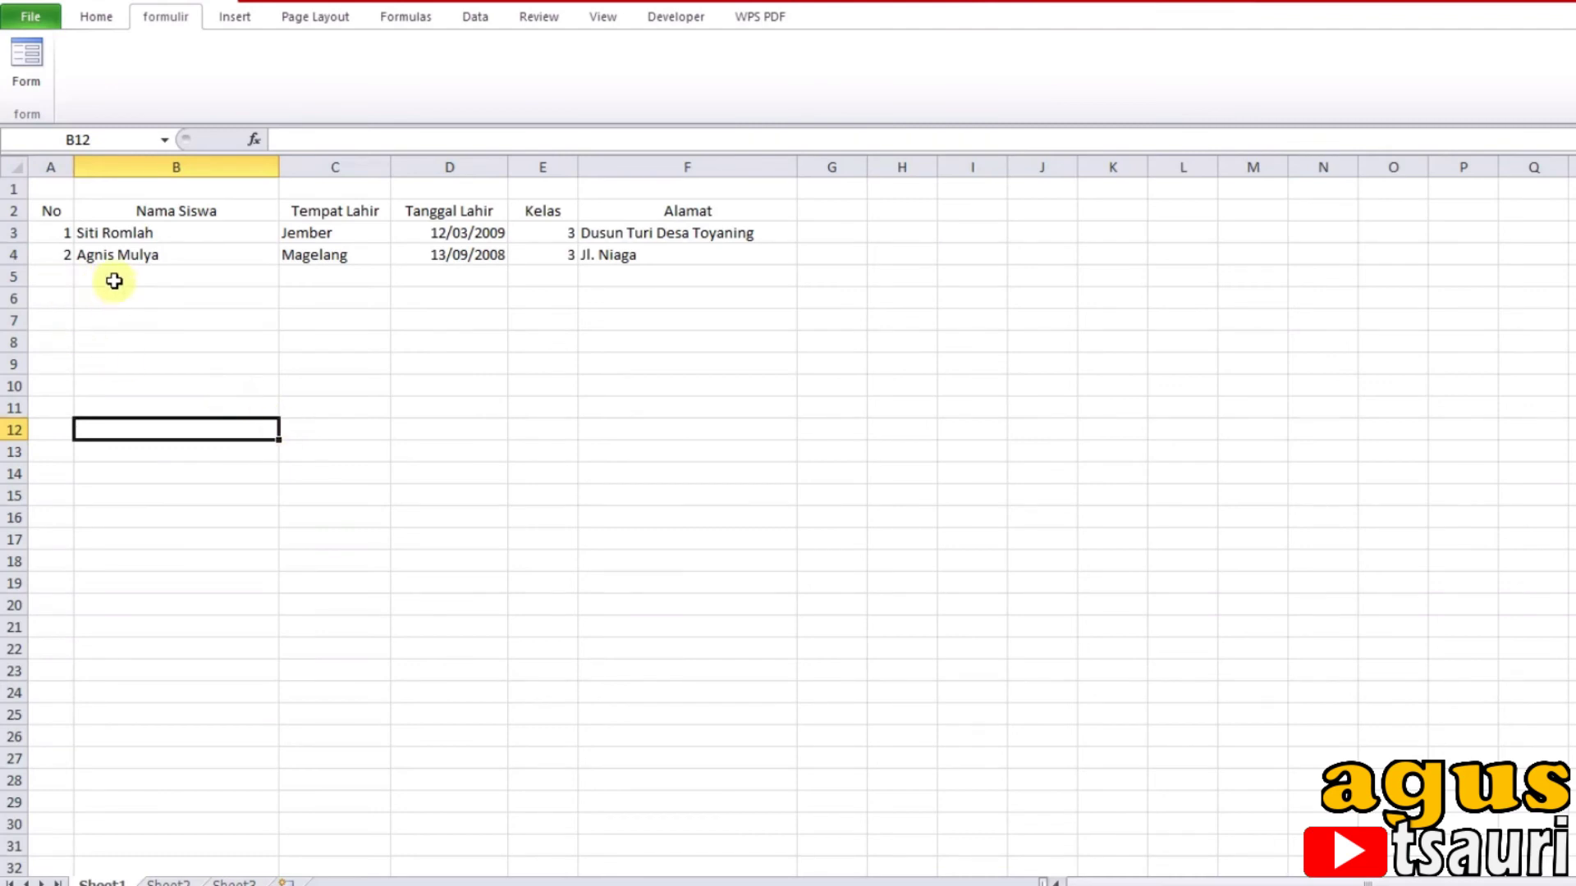
# Step: From cell A5, add record No 3 via the form: Surabaya, 12/08/2008, class 4
pyautogui.click(72, 280)
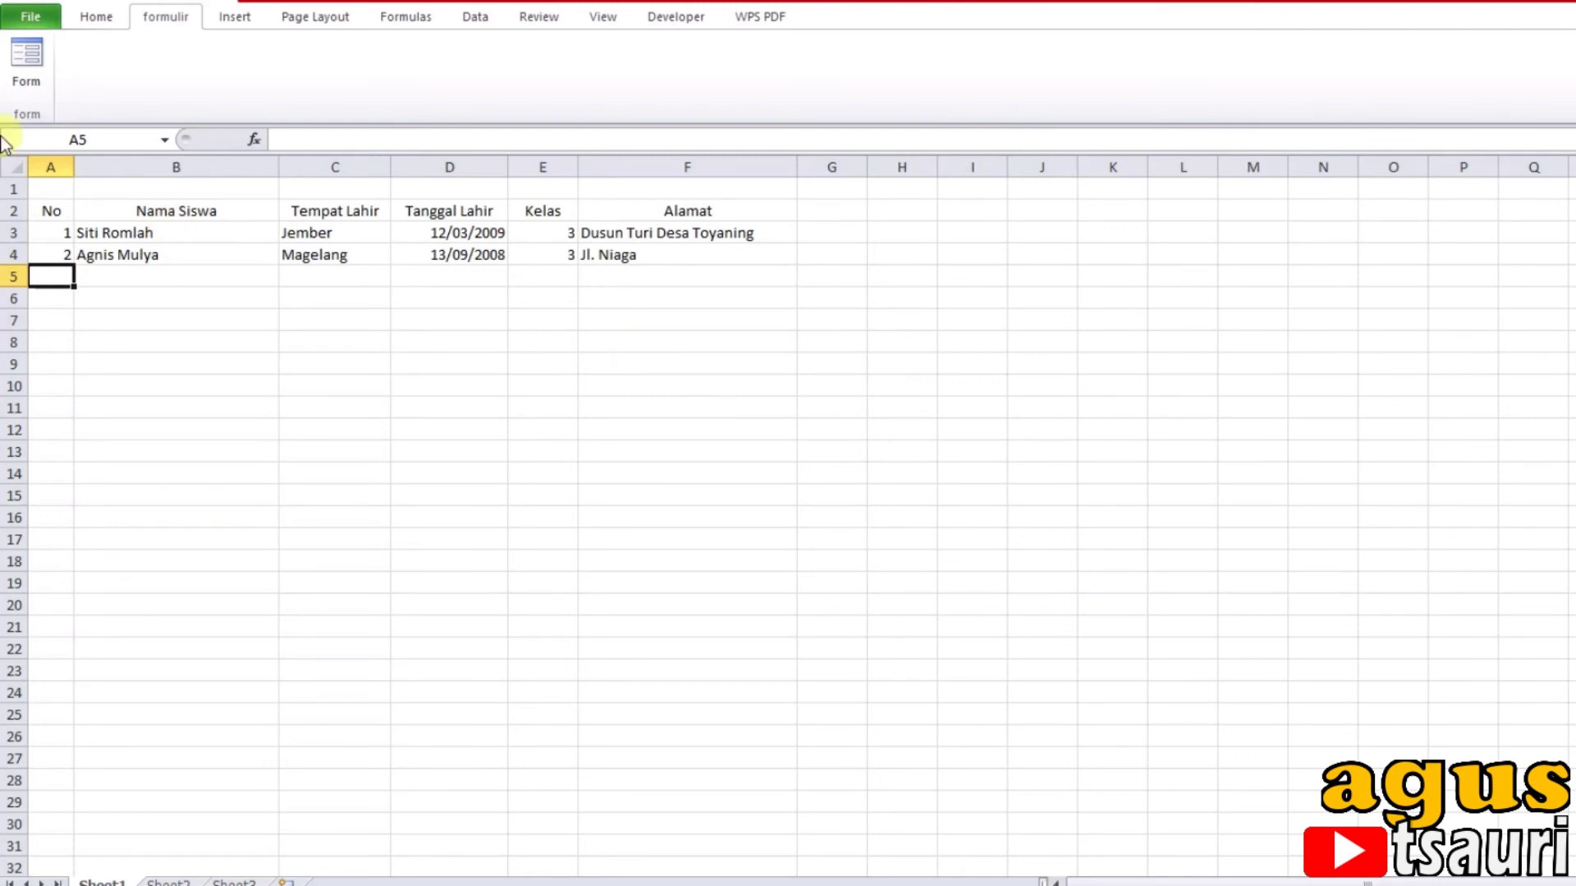
pyautogui.click(25, 65)
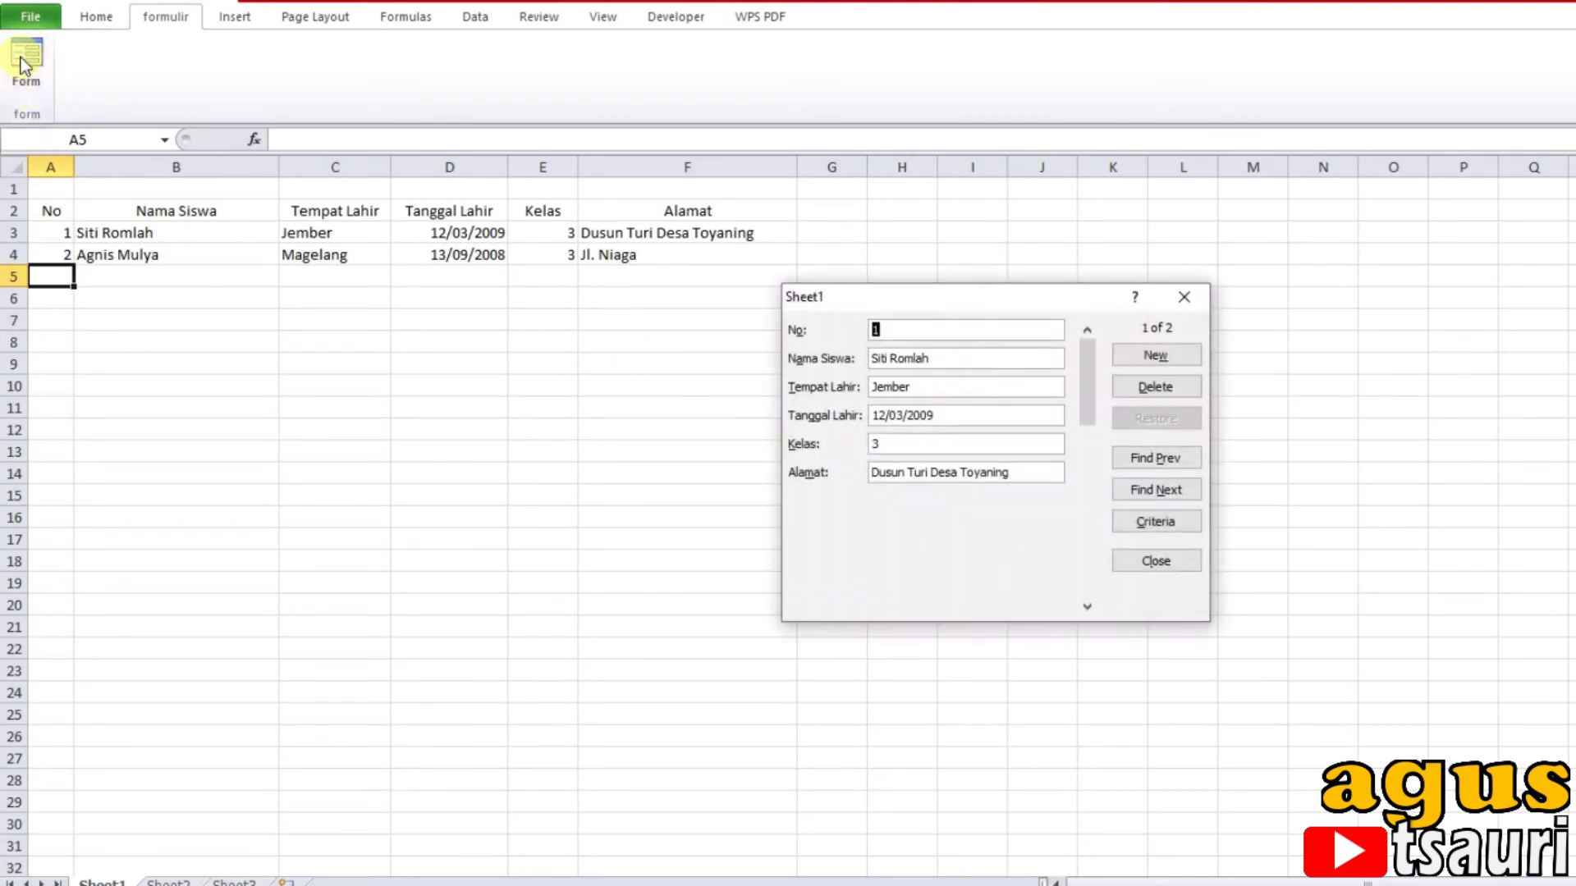
pyautogui.click(1151, 355)
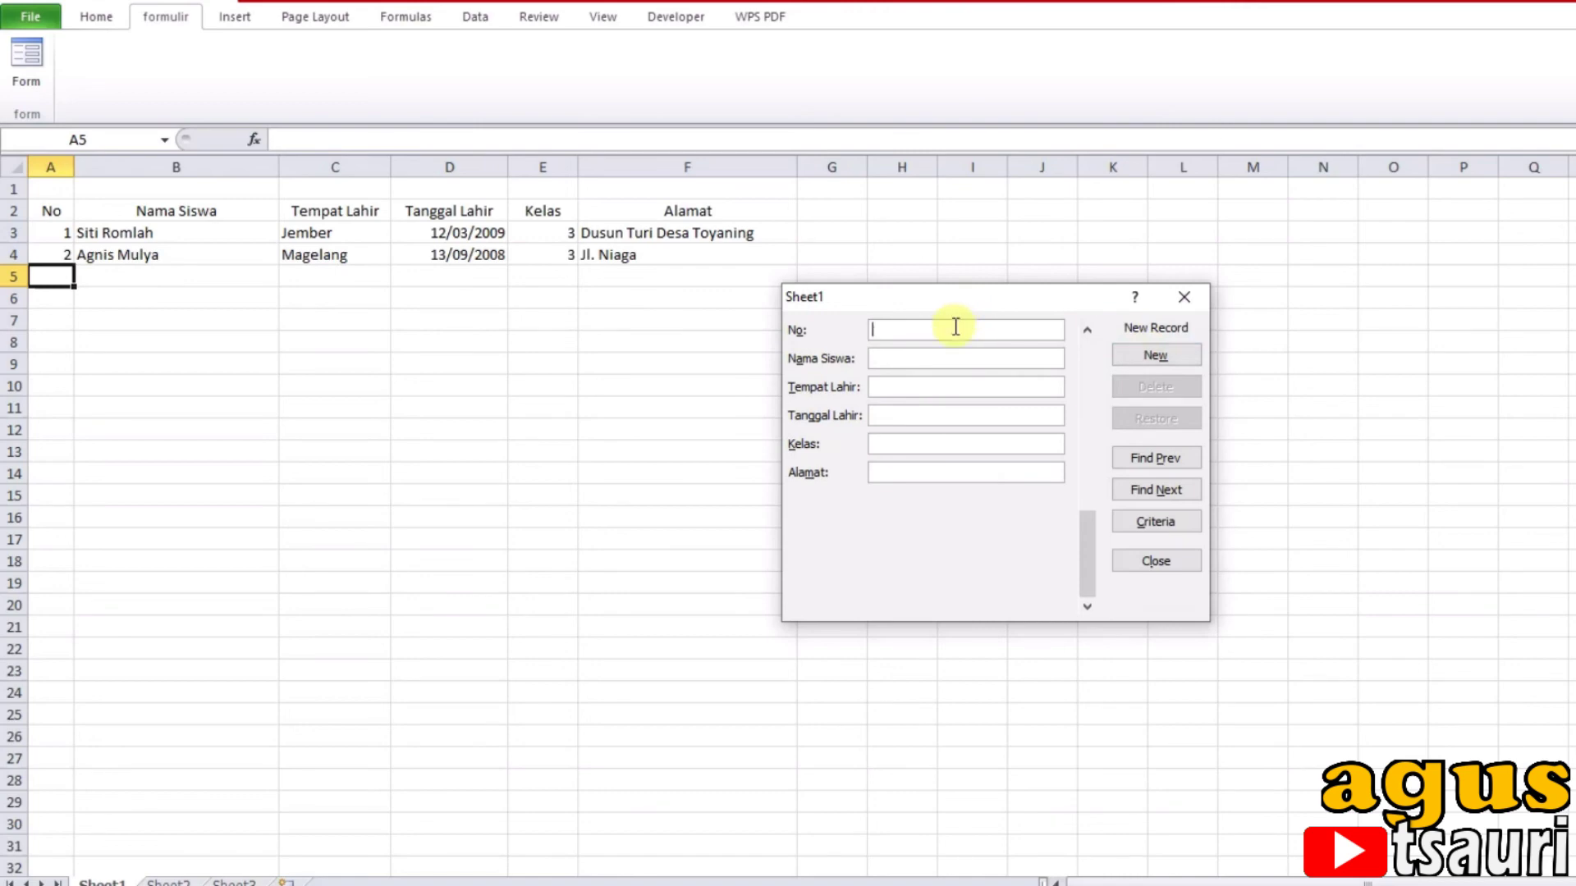
pyautogui.write('3')
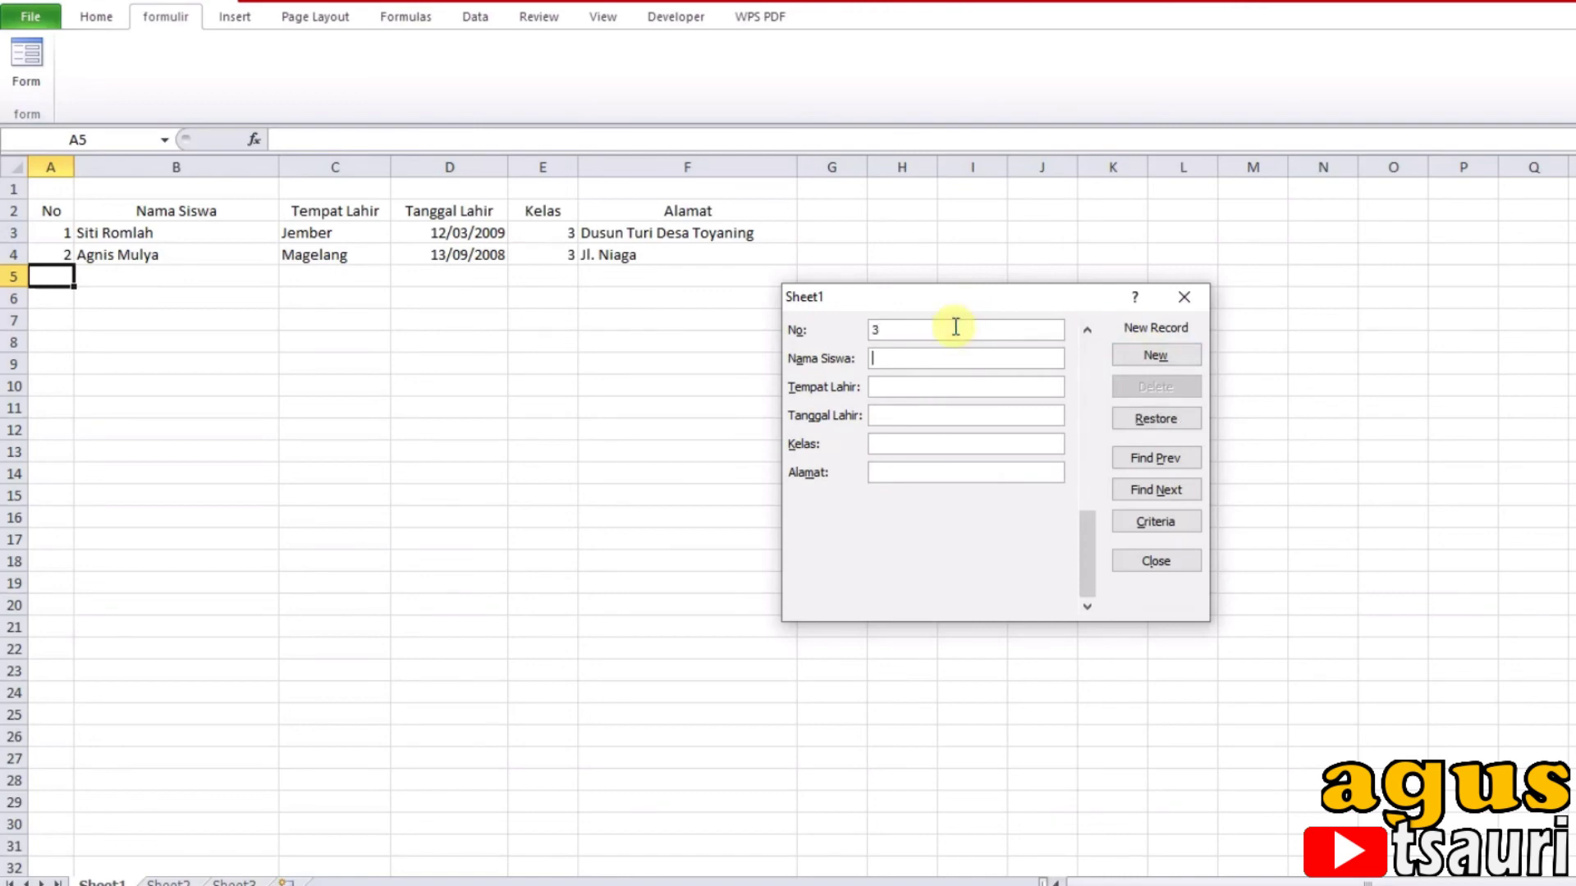
pyautogui.write('Surabaya')
pyautogui.write('12/')
pyautogui.write('08/2008')
pyautogui.write('4')
pyautogui.press('Tab')
pyautogui.write('J')
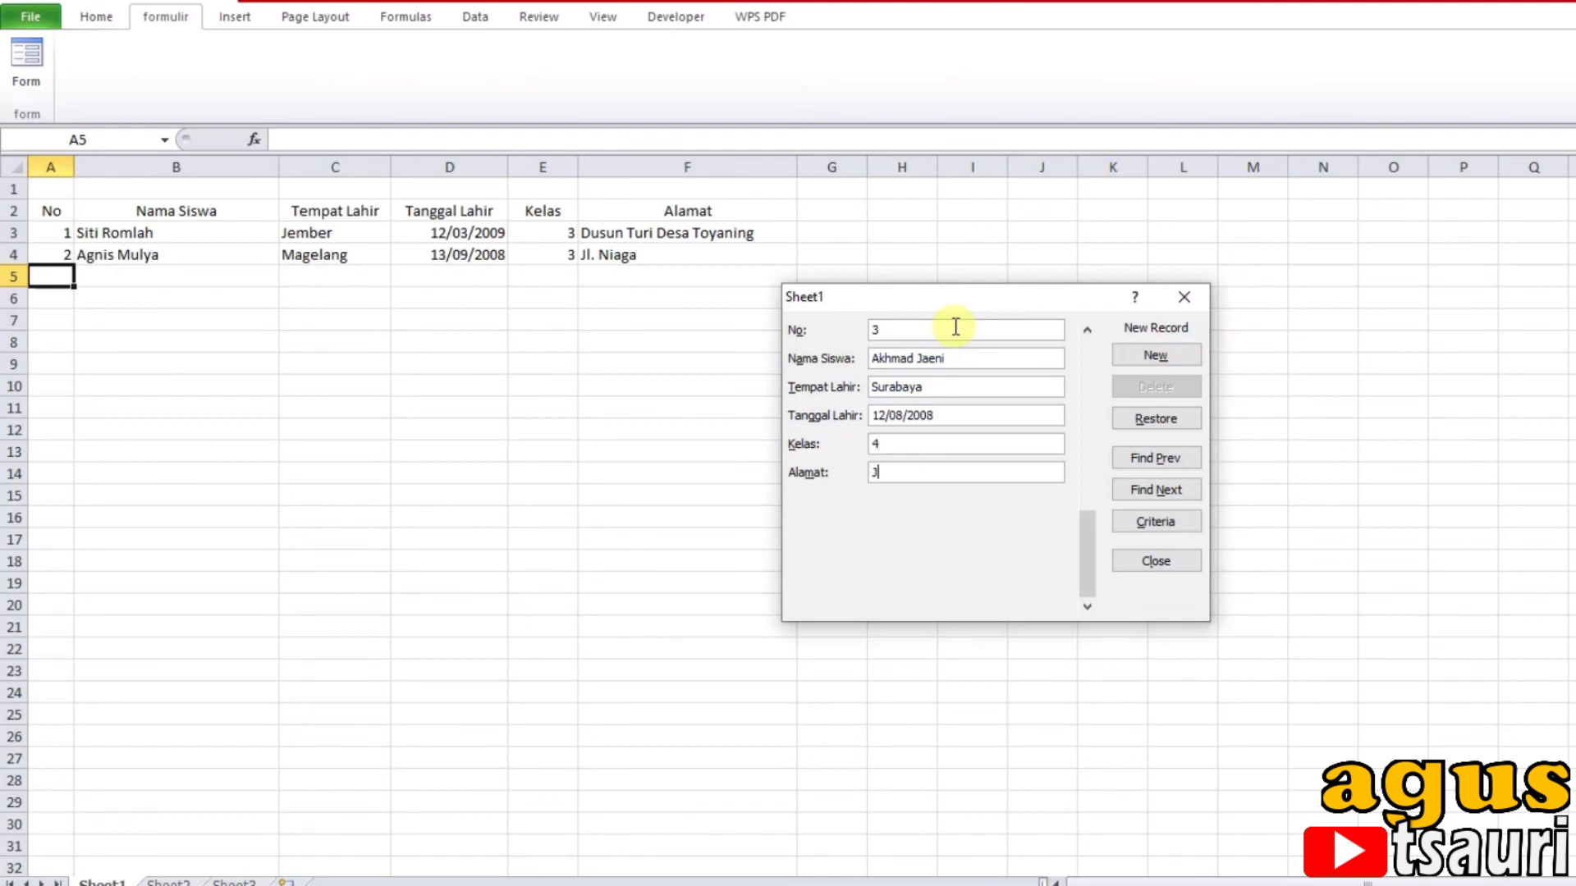
pyautogui.write('l. Patimura')
pyautogui.press('Return')
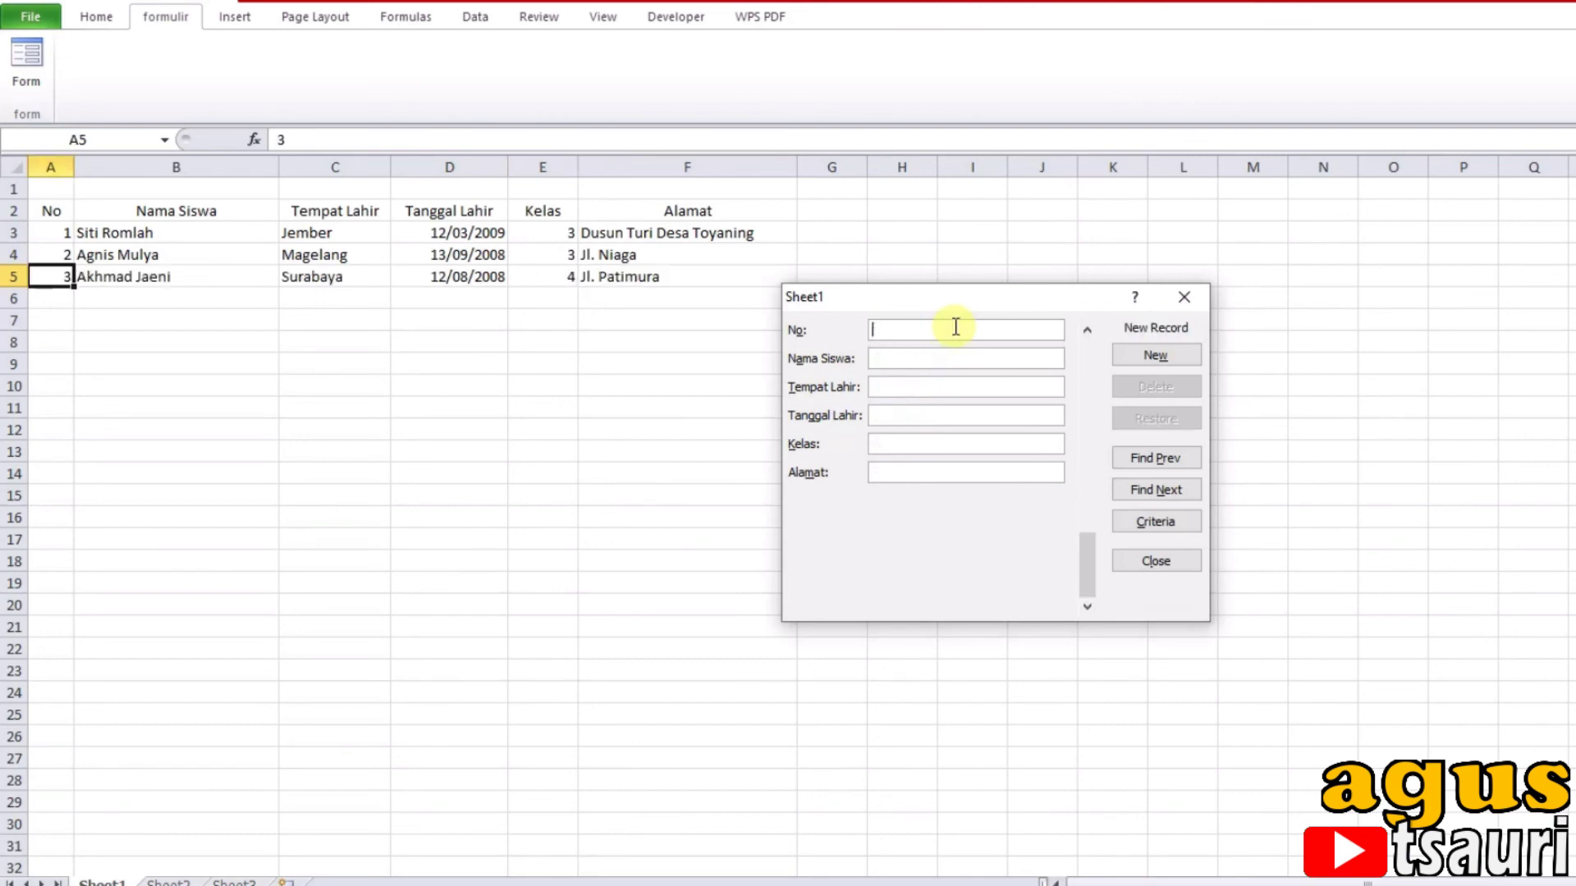